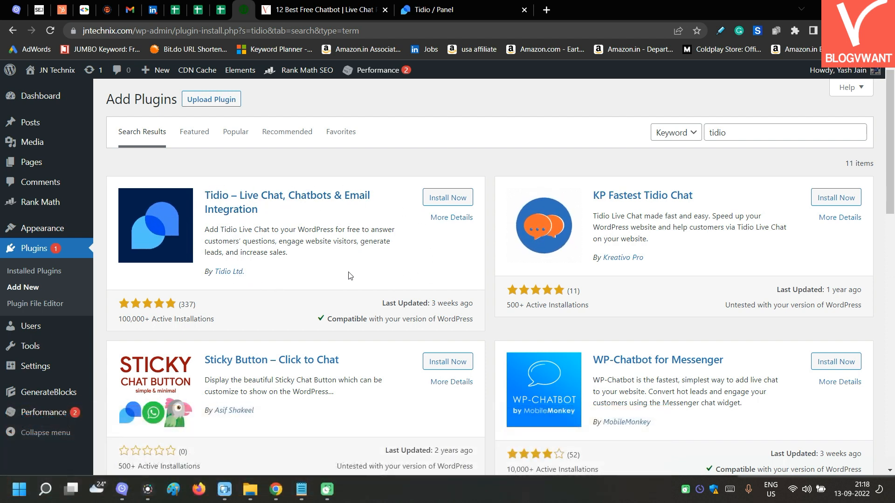
Install and activate the Tidio – Live Chat, Chatbots & Email Integration plugin, and open its Tidio Chat page
left_click(447, 197)
left_click(445, 198)
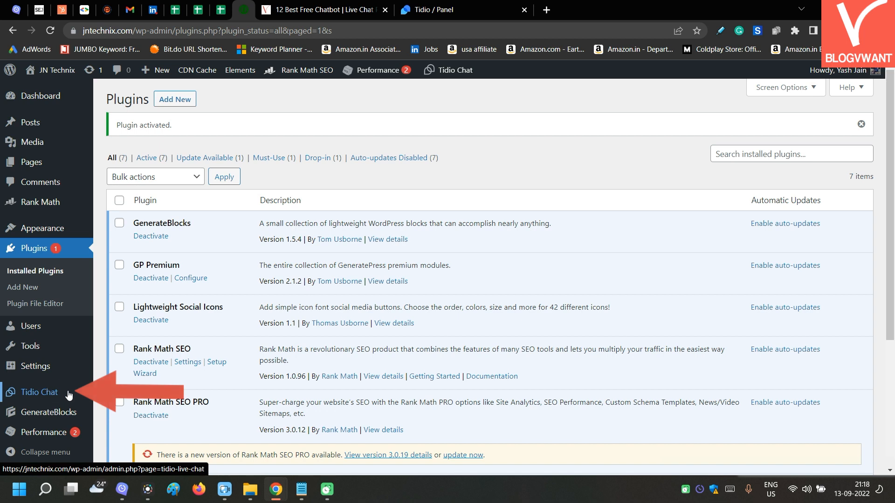
left_click(60, 396)
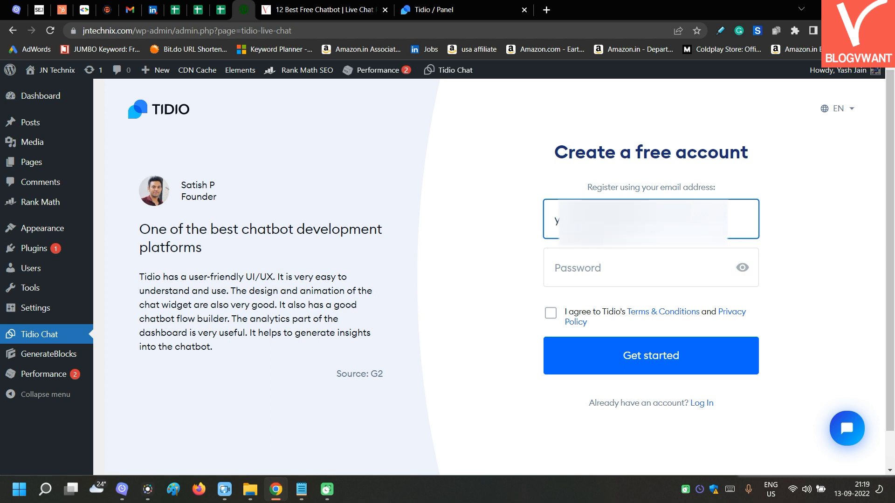
Enter the account password, accept Tidio's Terms & Conditions and Privacy Policy, and submit the free account registration
left_click(600, 256)
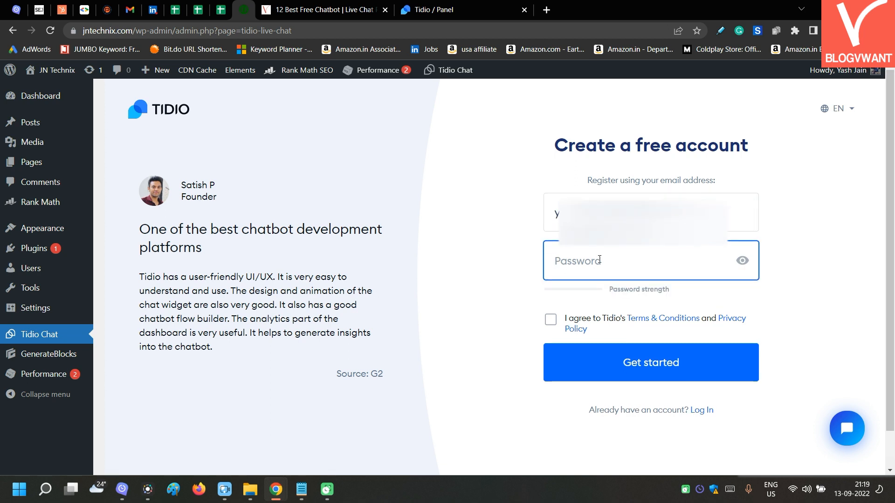
type("•••••")
left_click(551, 319)
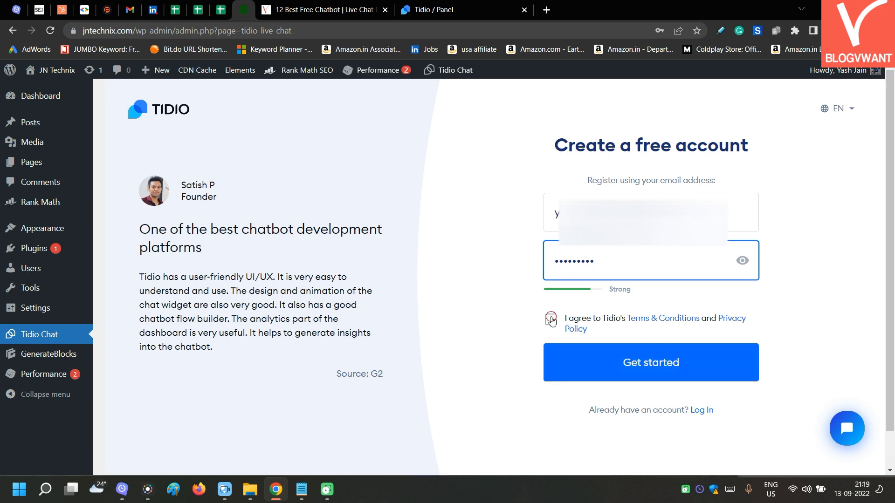
left_click(651, 362)
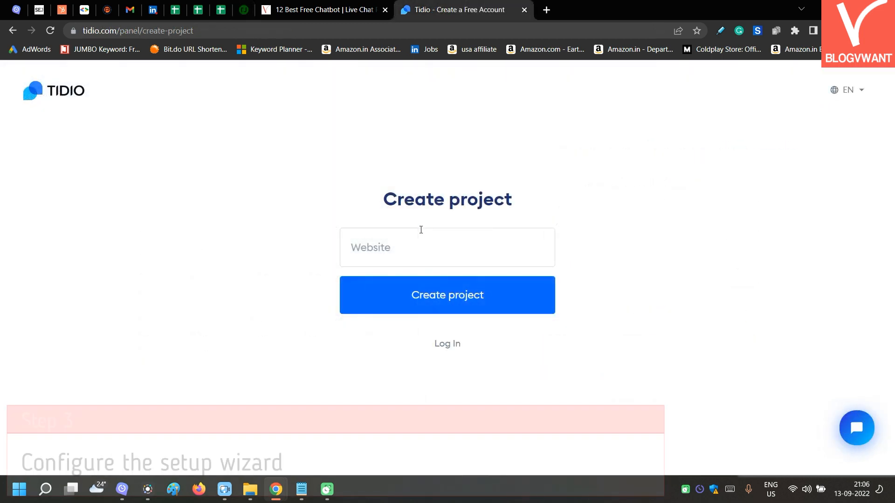
Enter the website address and create the Tidio project
left_click(420, 230)
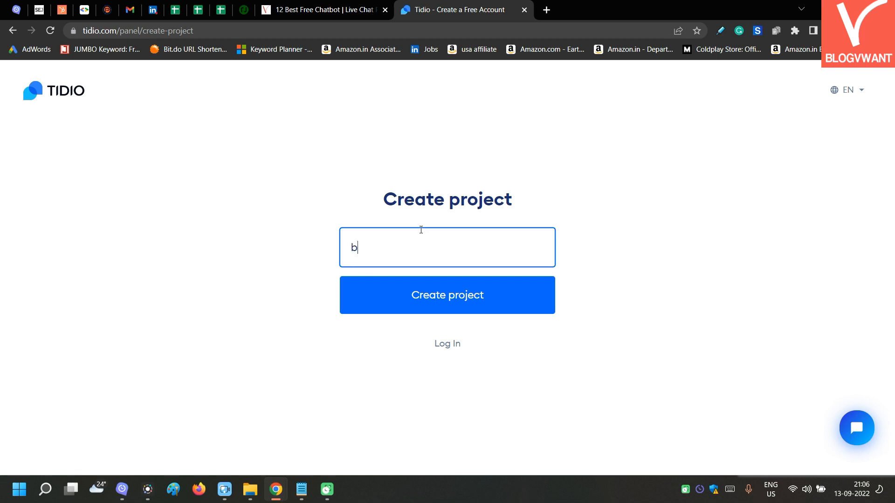
left_click(412, 297)
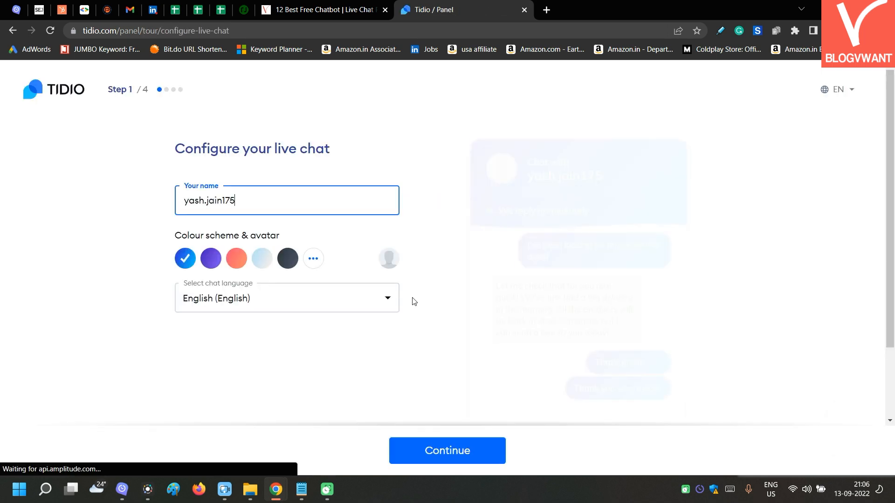
Configure the live chat with the dark grey colour scheme and the name Blogvwant, and continue to the account information
left_click(212, 258)
left_click(238, 259)
left_click(258, 259)
left_click(285, 262)
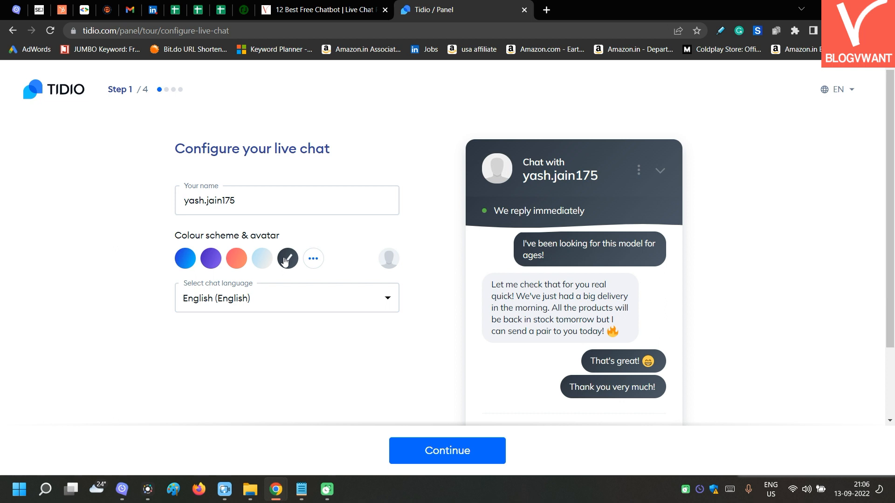
double_click(217, 199)
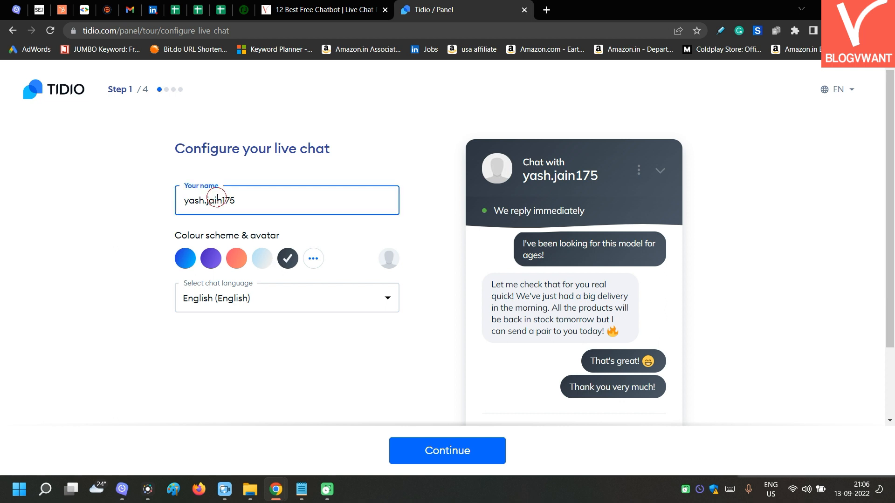
type("B")
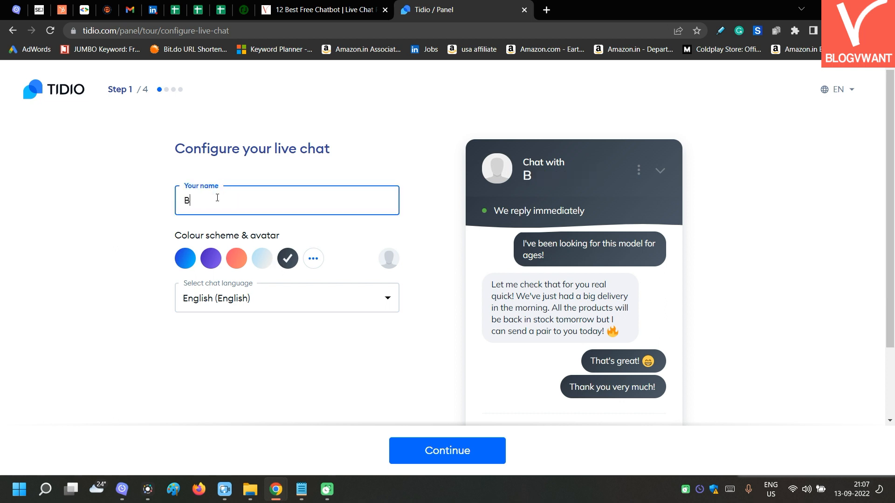
type("logvwant")
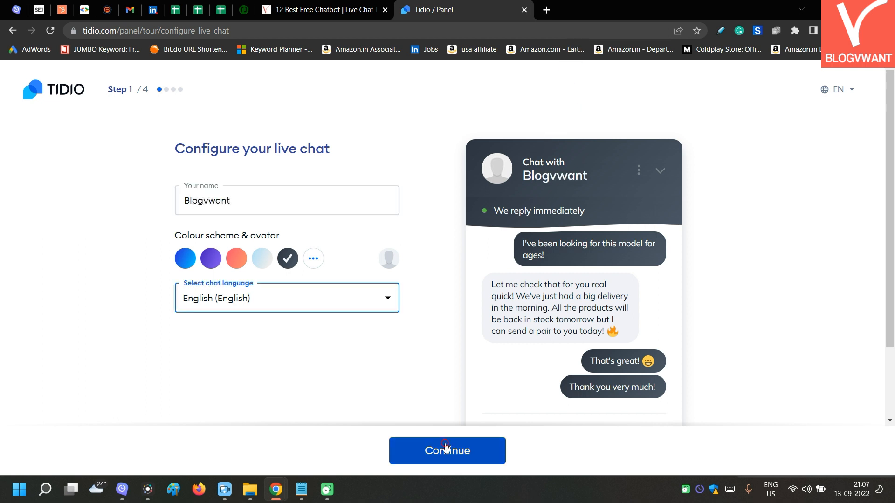
left_click(445, 446)
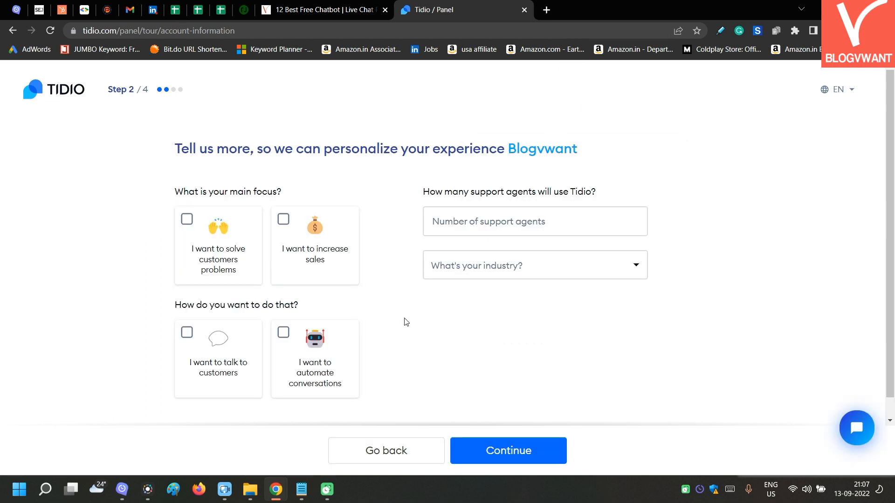
Select solving customers' problems and increasing sales as main focus, with both talking to customers and automating conversations
left_click(282, 219)
left_click(283, 332)
left_click(186, 332)
left_click(187, 219)
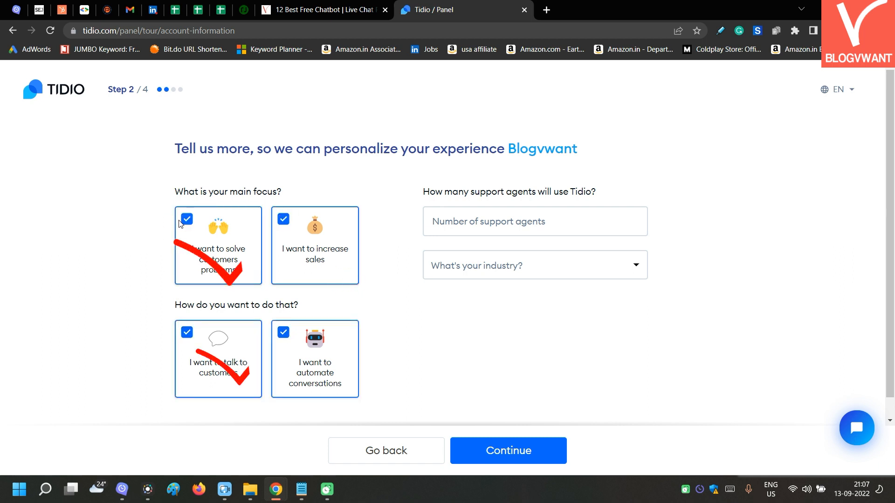
Set the number of support agents to 1, the industry to Online Store and last month's customers to 6-25, and continue
left_click(447, 231)
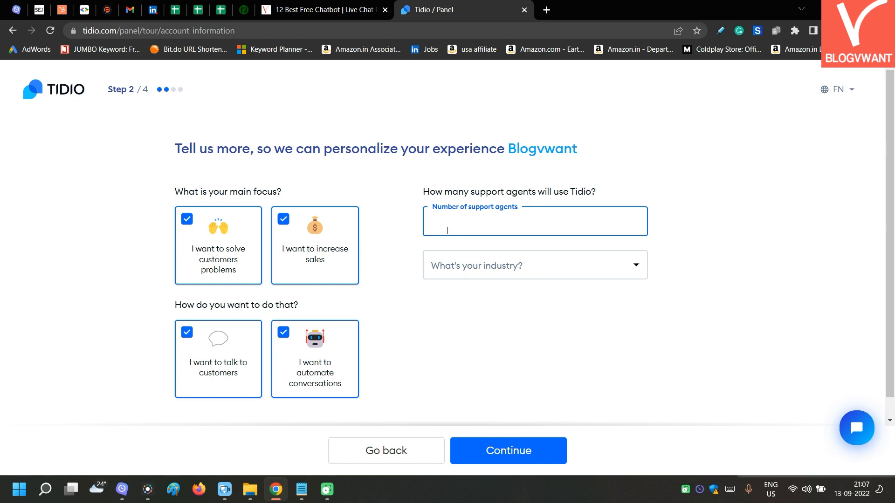
left_click(449, 256)
left_click(469, 302)
left_click(488, 322)
left_click(496, 403)
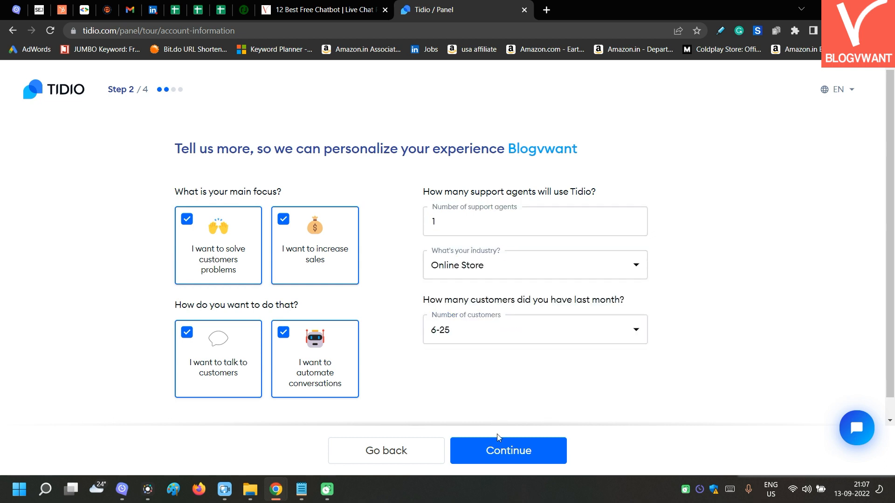
left_click(498, 453)
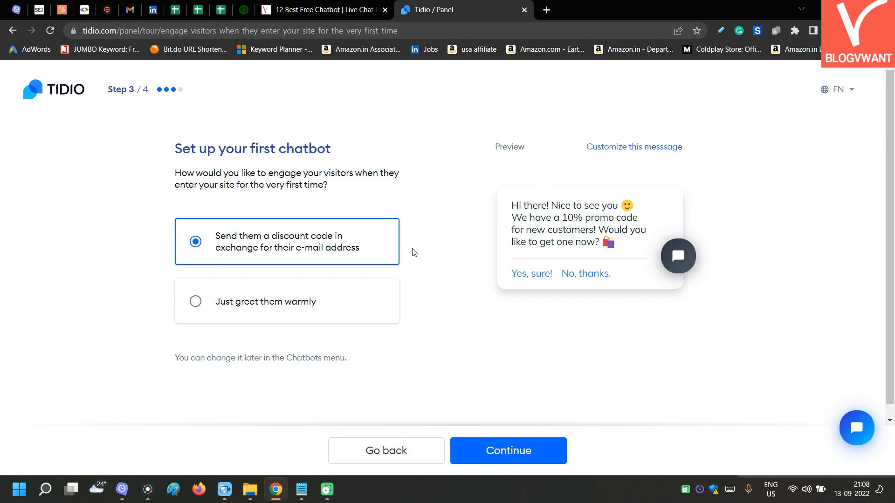
Set the first chatbot to "Just greet them warmly" and continue to the widget installation
left_click(380, 285)
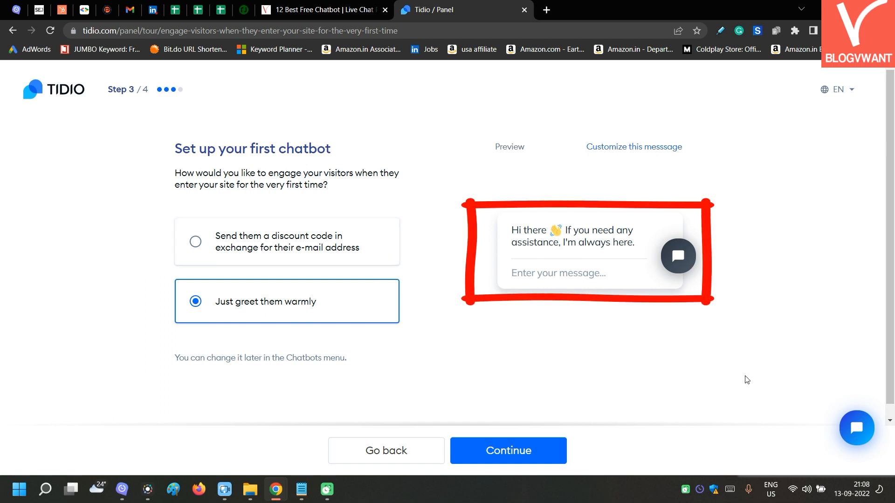
left_click(535, 446)
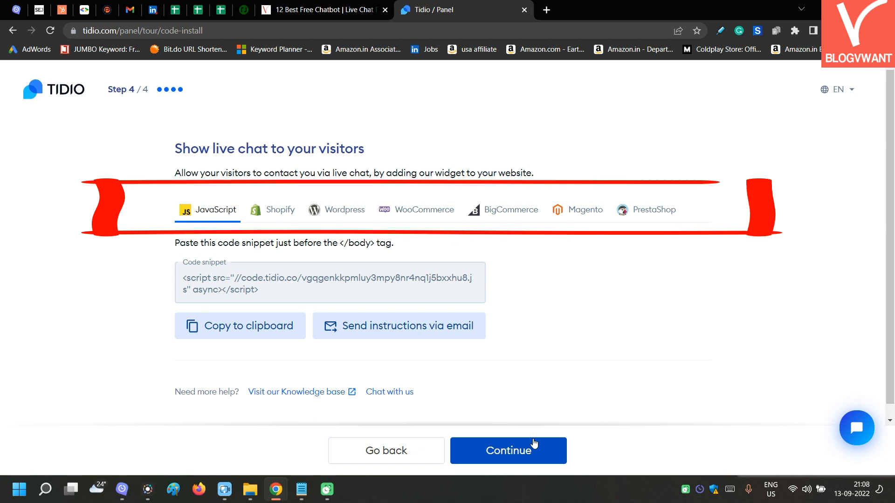
Review the WordPress instructions for adding the live chat code snippet and continue past the final wizard stage
left_click(354, 213)
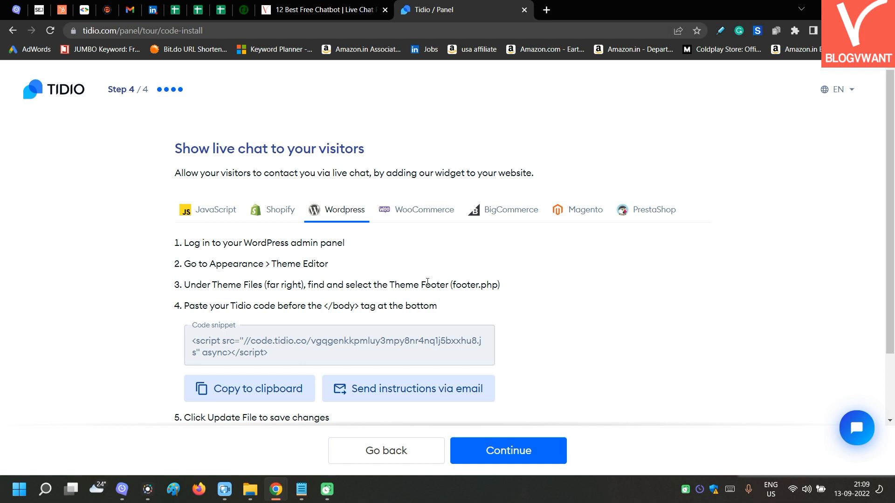
scroll(427, 282, "down", 1)
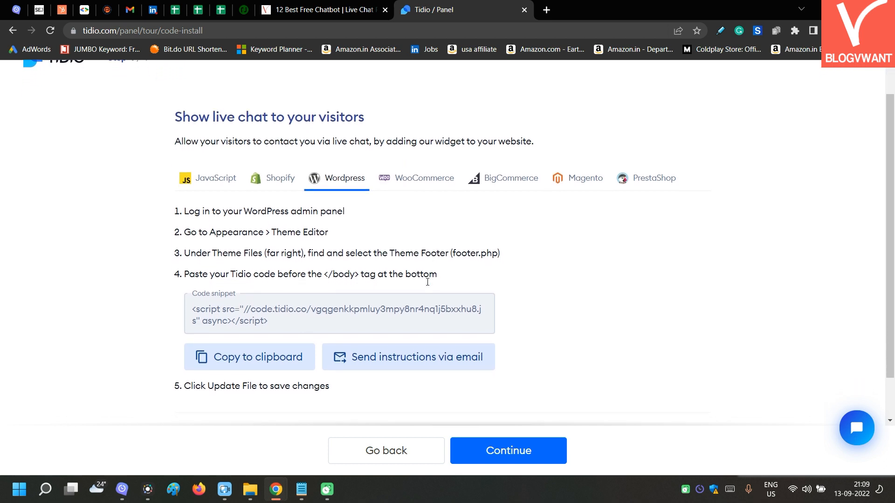
scroll(427, 282, "down", 1)
scroll(427, 282, "up", 1)
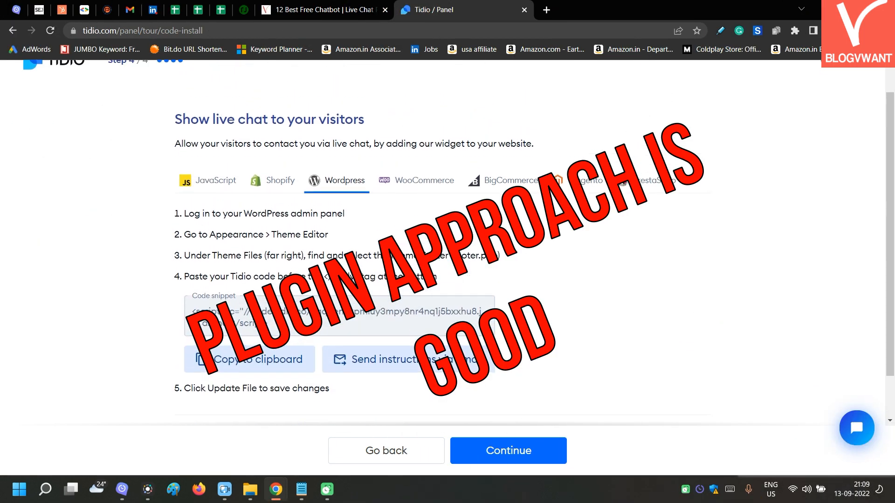
scroll(427, 282, "up", 1)
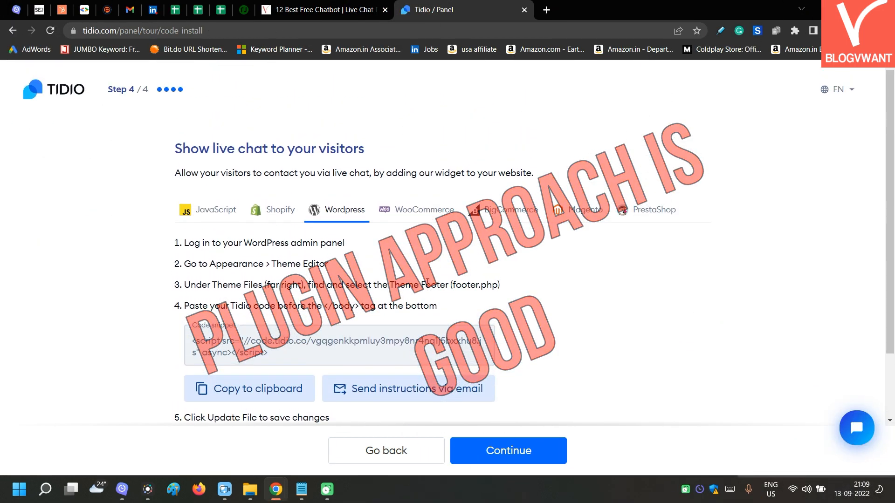
left_click(479, 451)
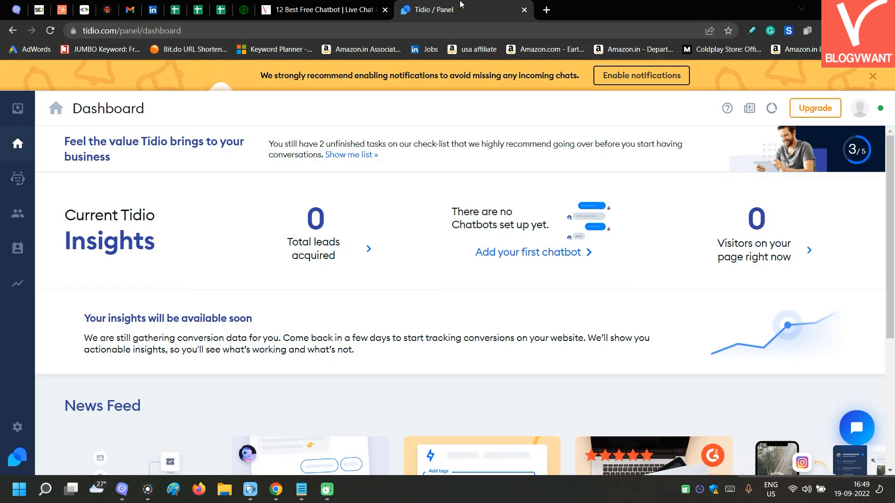
Switch to the Tidio Chat page in the WordPress admin and read the setup status message
left_click(245, 8)
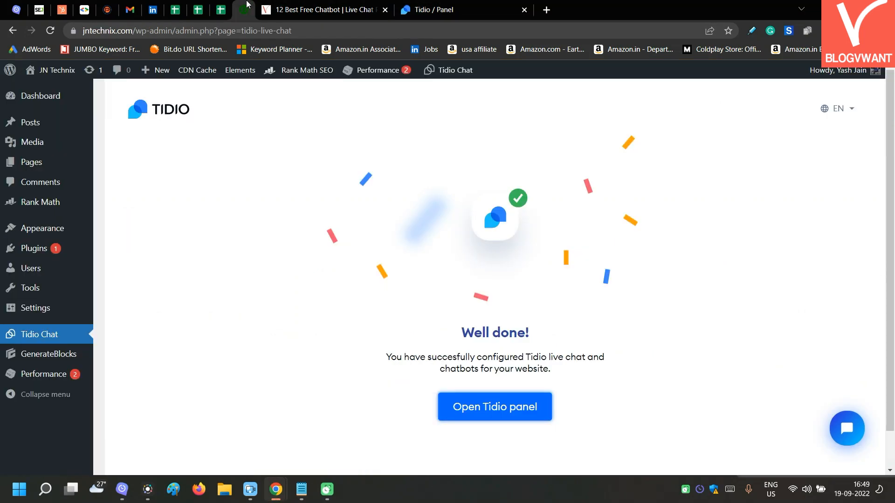
left_click_drag(371, 350, 563, 370)
left_click_drag(563, 370, 597, 372)
left_click(597, 372)
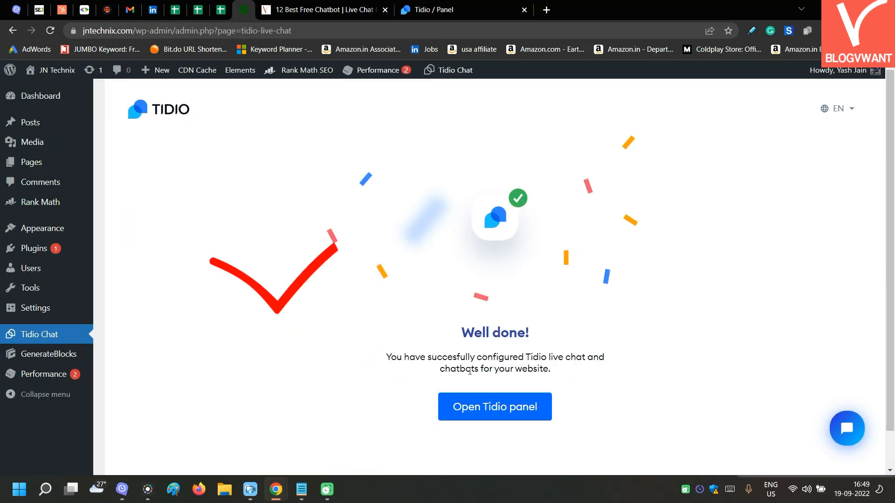
triple_click(430, 369)
double_click(349, 356)
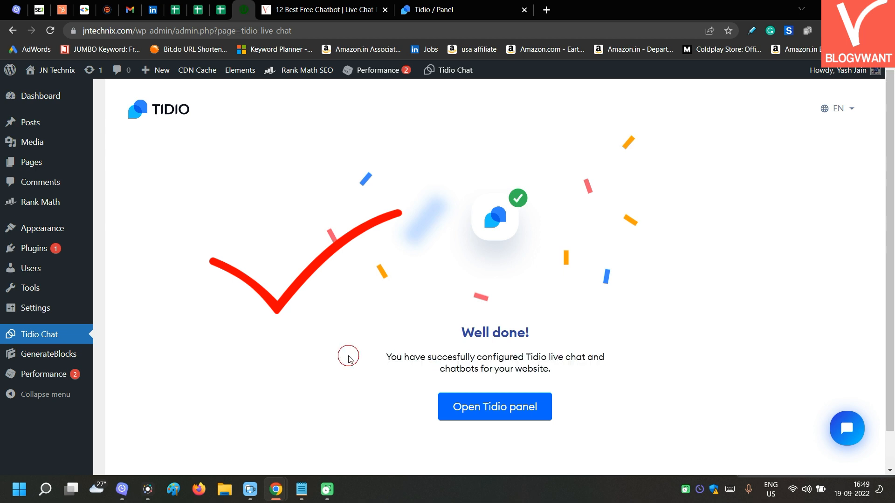
left_click(497, 368)
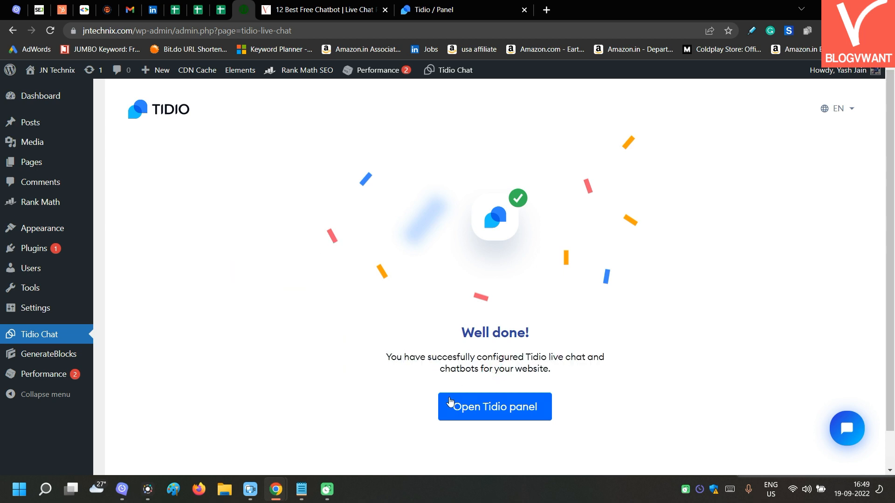
triple_click(499, 357)
left_click(424, 349)
Open the JN Technix site's front end in a new browser tab
mouse_move(57, 73)
right_click(38, 91)
left_click(66, 101)
left_click(360, 3)
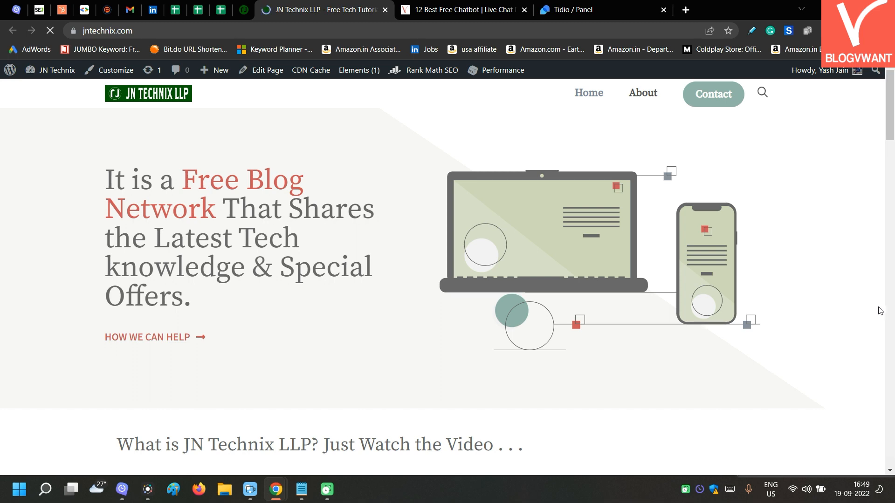
Look through the homepage with the live chat widget and send the test message "Hi" in the chat
scroll(837, 315, "down", 2)
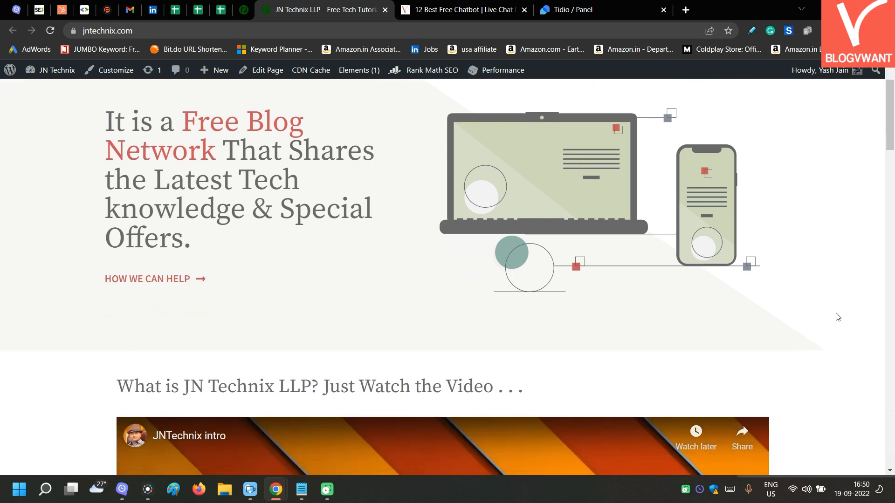
scroll(838, 317, "down", 15)
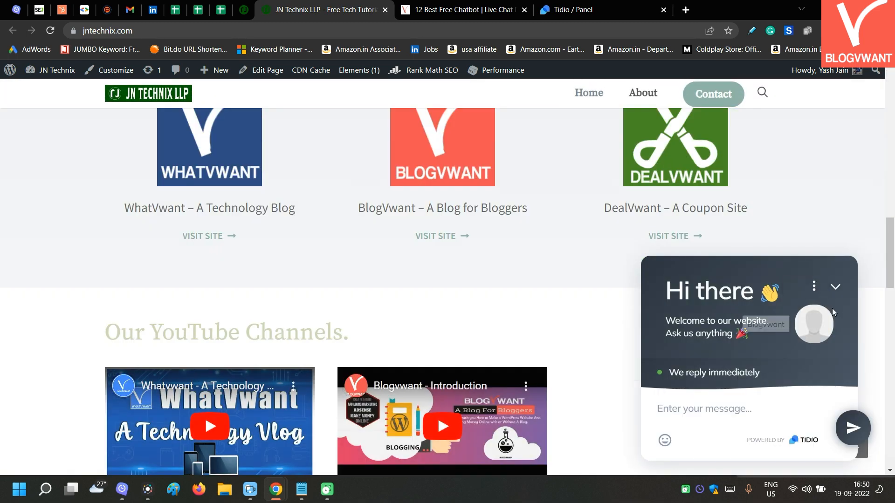
scroll(701, 352, "down", 1)
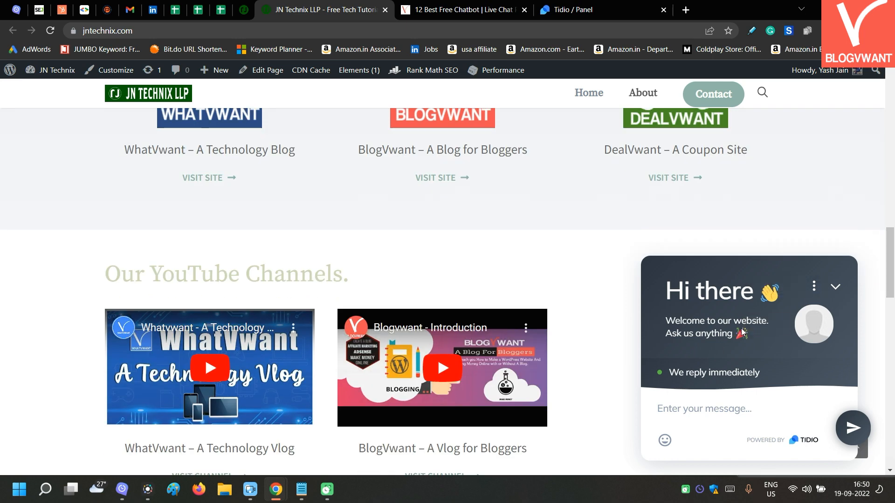
scroll(740, 335, "down", 2)
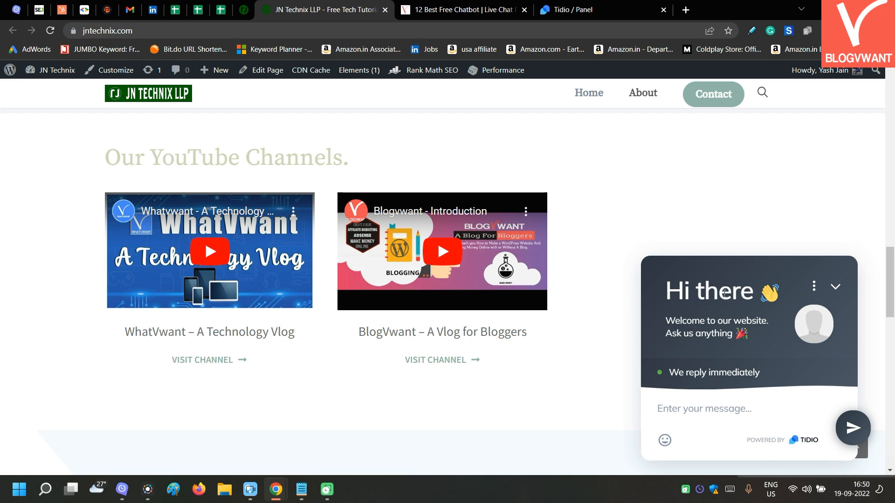
type("Hi")
key("Return")
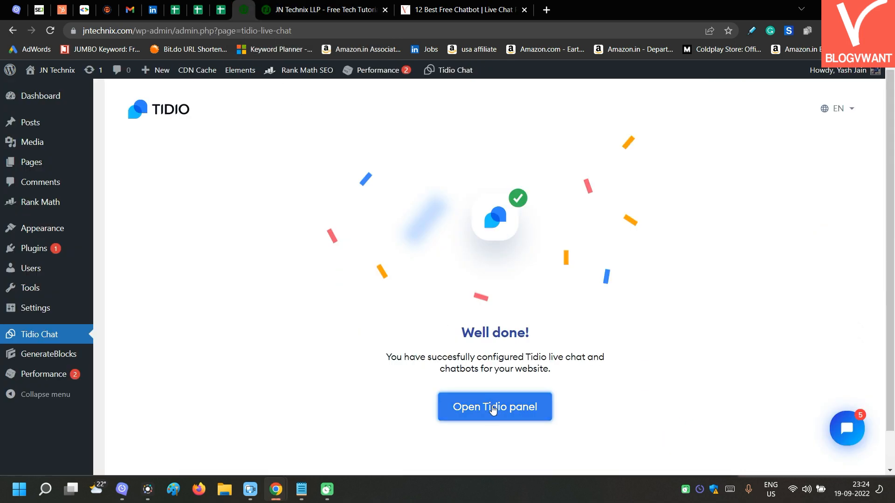
Open the Tidio panel from the WordPress plugin page and go to its Chatbots section
left_click(494, 406)
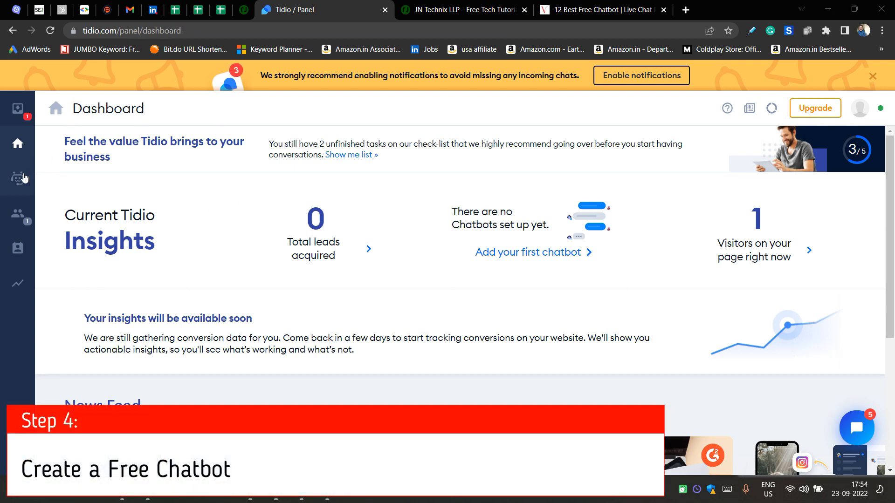
left_click(18, 178)
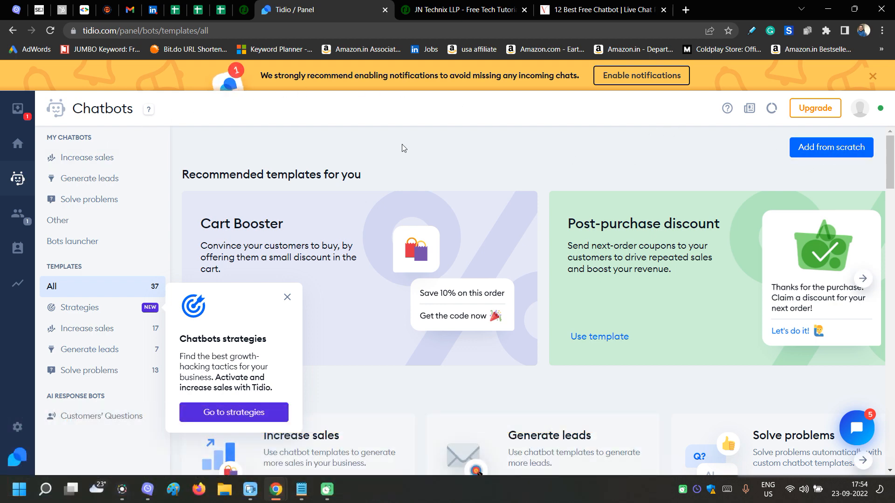
Browse the full list of chatbot templates and dismiss the Chatbots strategies popup
scroll(368, 174, "down", 3)
scroll(368, 173, "down", 7)
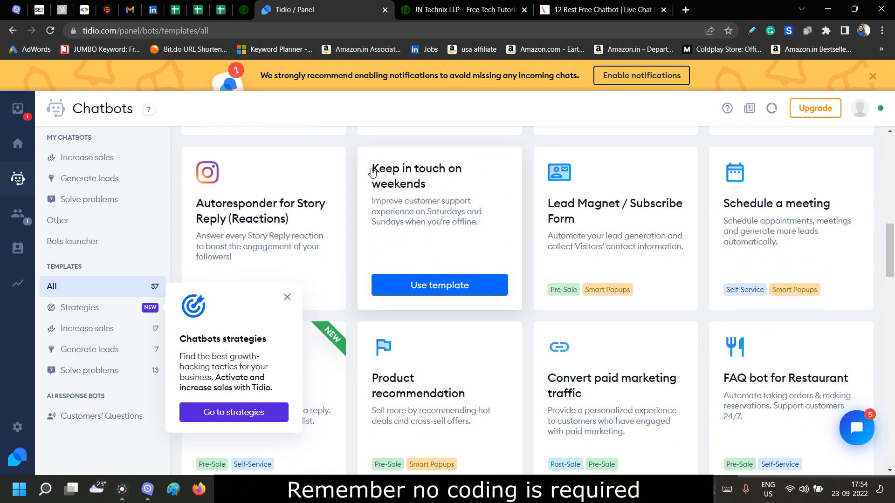
scroll(370, 173, "down", 2)
scroll(373, 172, "down", 5)
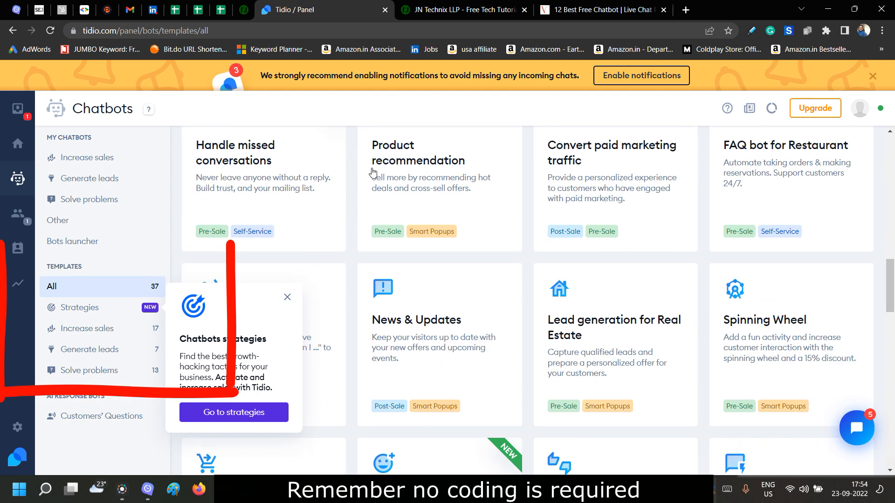
scroll(373, 174, "down", 8)
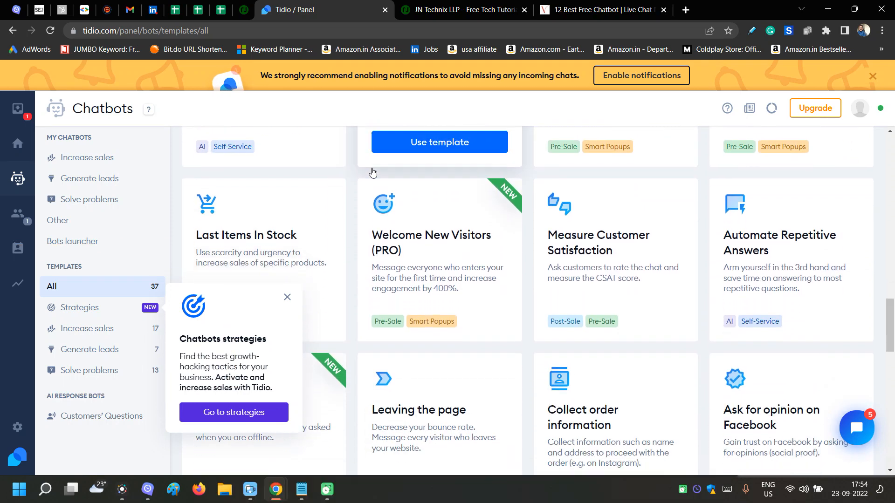
scroll(373, 173, "down", 6)
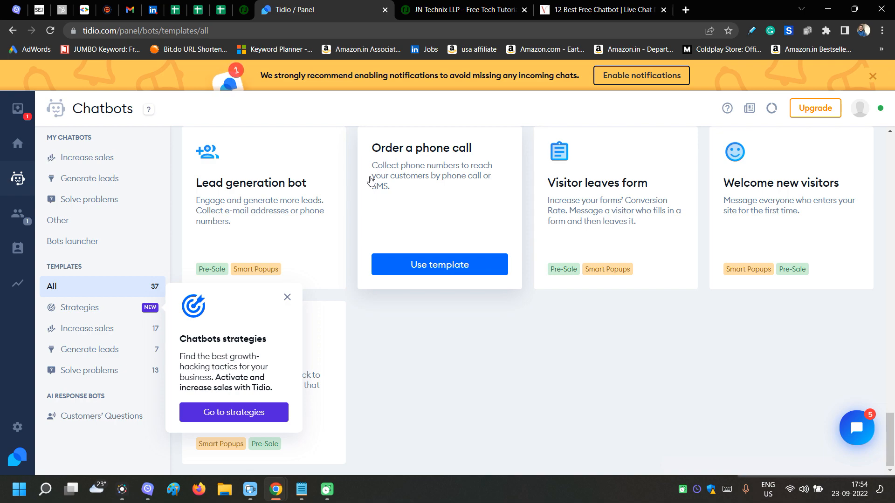
scroll(370, 180, "up", 20)
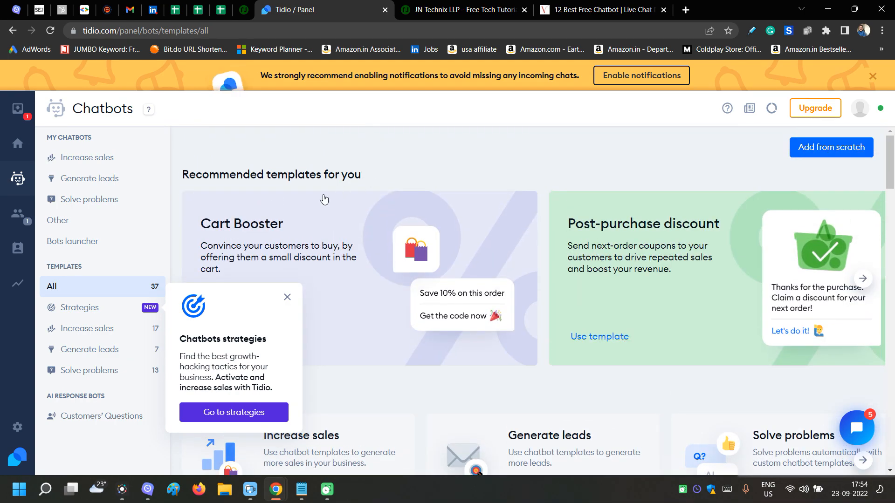
left_click(281, 297)
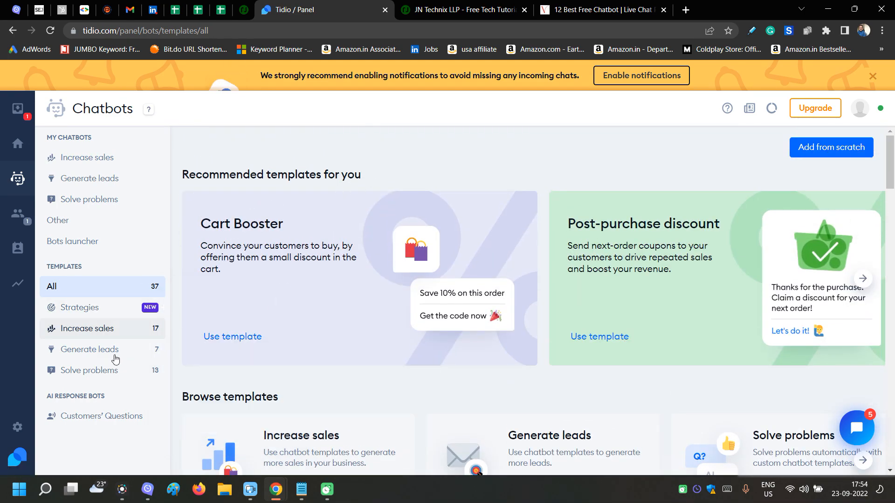
View the AI Response Bots Customers' Questions page, skim its linked help article and close the article
left_click(91, 419)
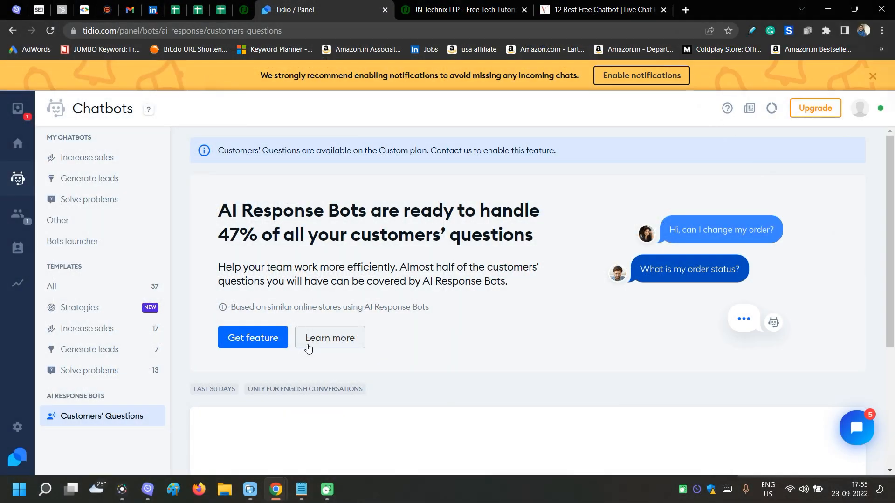
left_click(308, 347)
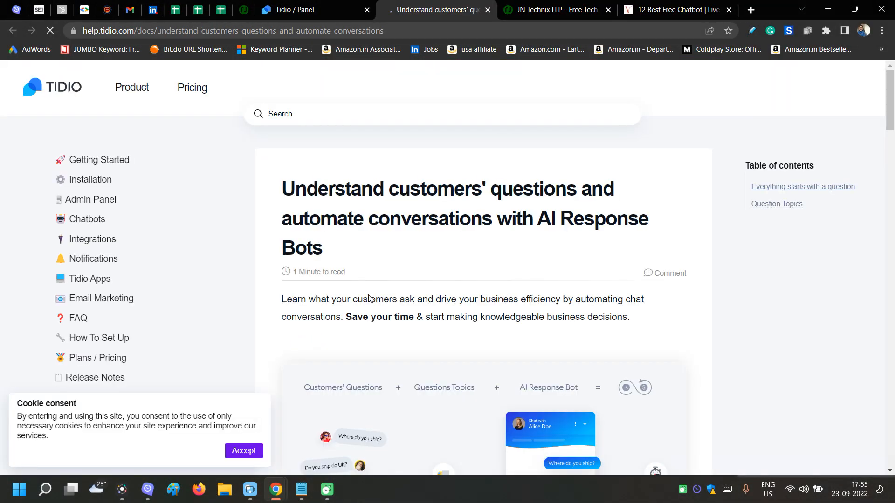
scroll(613, 275, "down", 3)
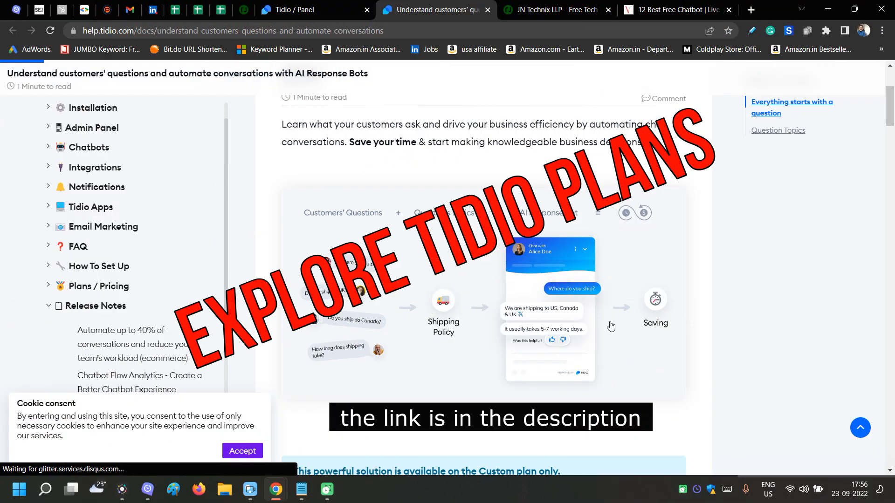
scroll(611, 325, "down", 6)
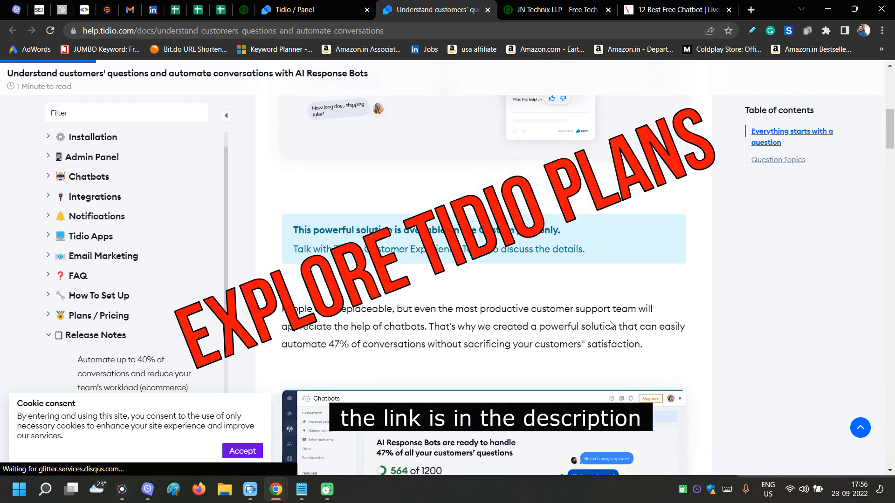
scroll(611, 325, "up", 7)
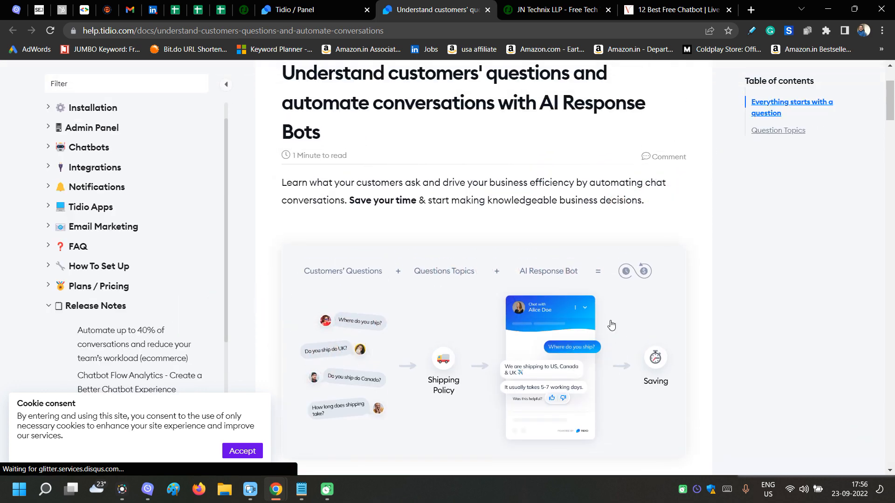
scroll(611, 325, "up", 3)
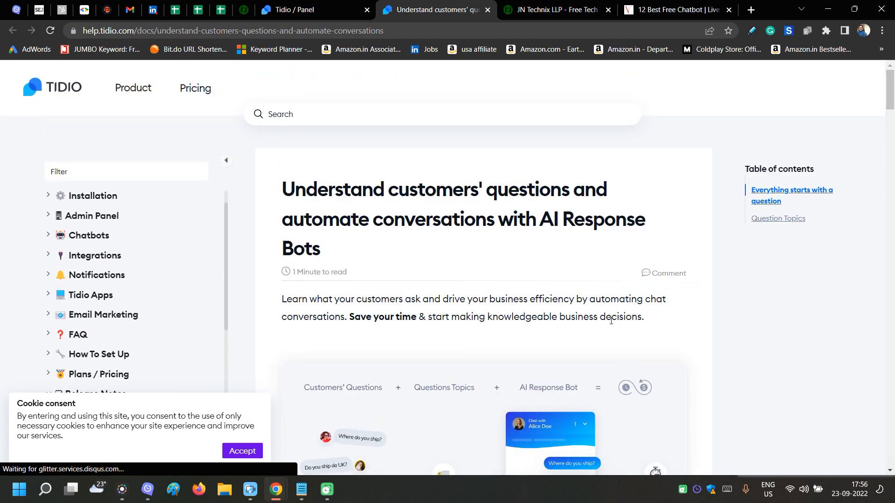
left_click(486, 10)
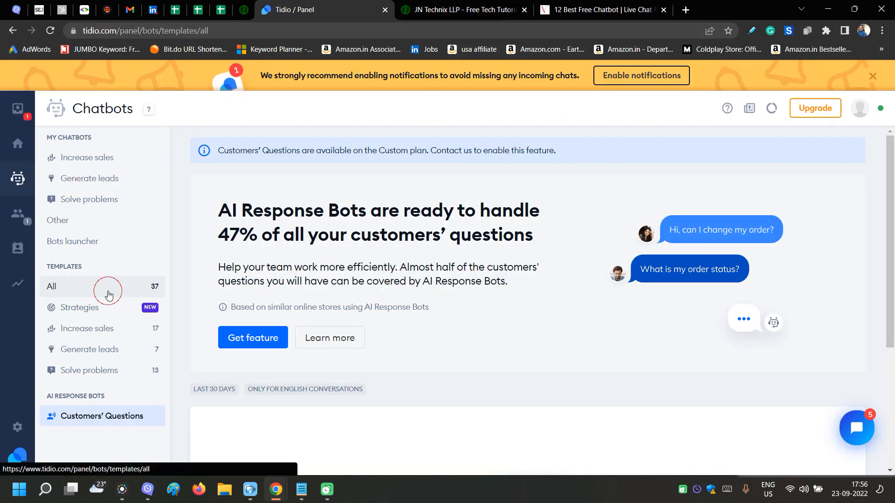
Show the Solve problems chatbot templates and open the details of the FAQ for Online Store template
left_click(108, 294)
left_click(112, 370)
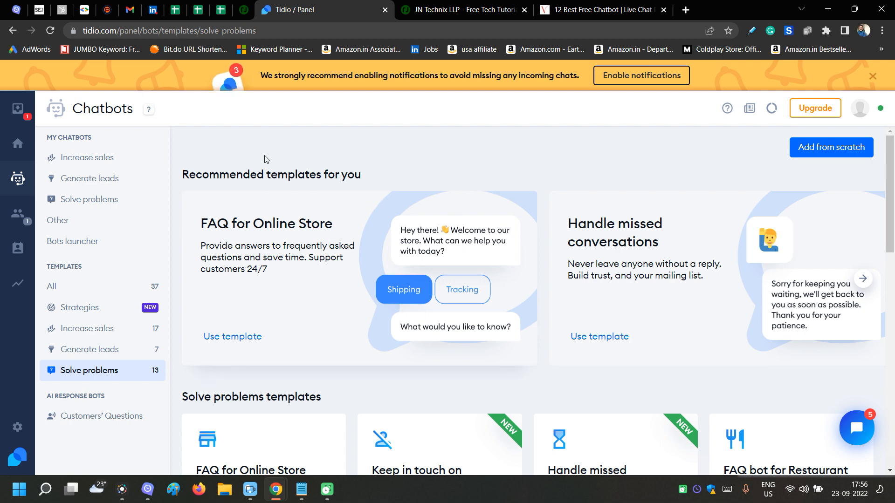
left_click(278, 218)
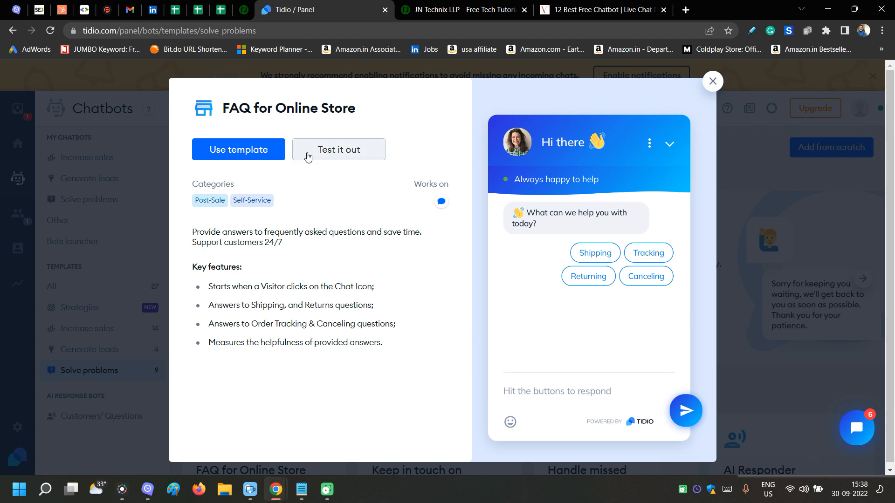
Test the FAQ for Online Store bot in the sandbox with the Shipping, Start over and Other replies, and close the sandbox
left_click(308, 157)
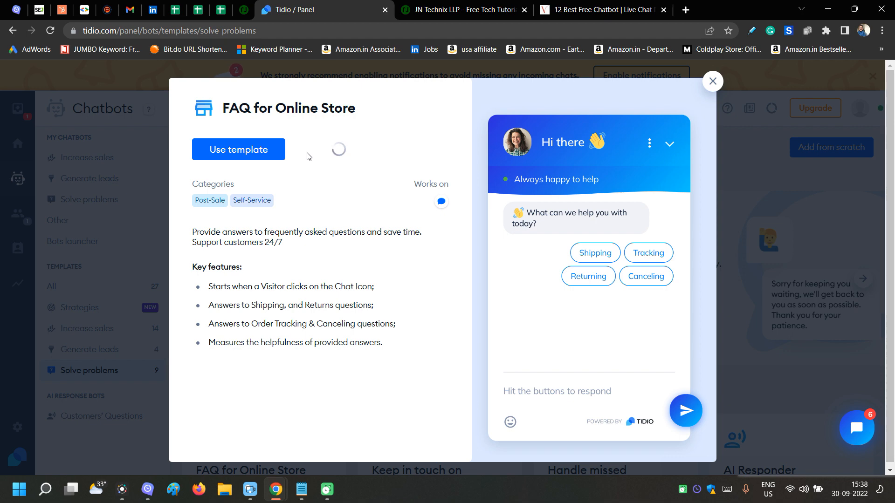
left_click_drag(264, 7, 411, 21)
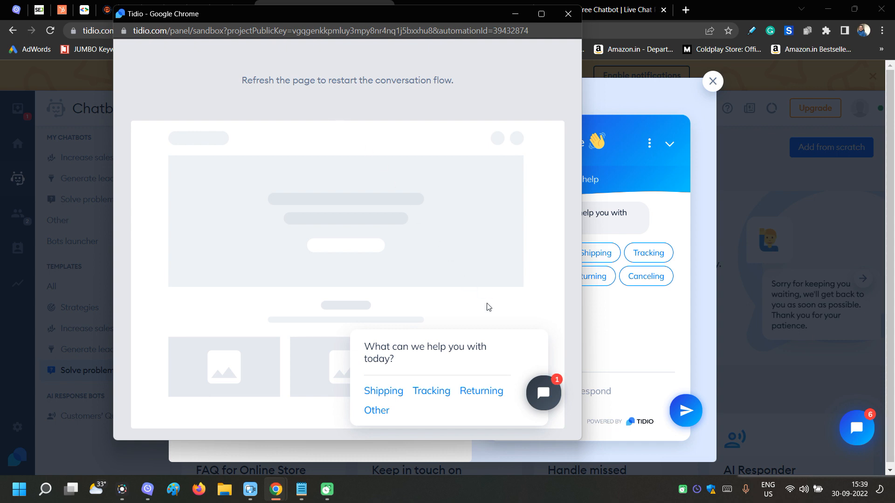
left_click(552, 394)
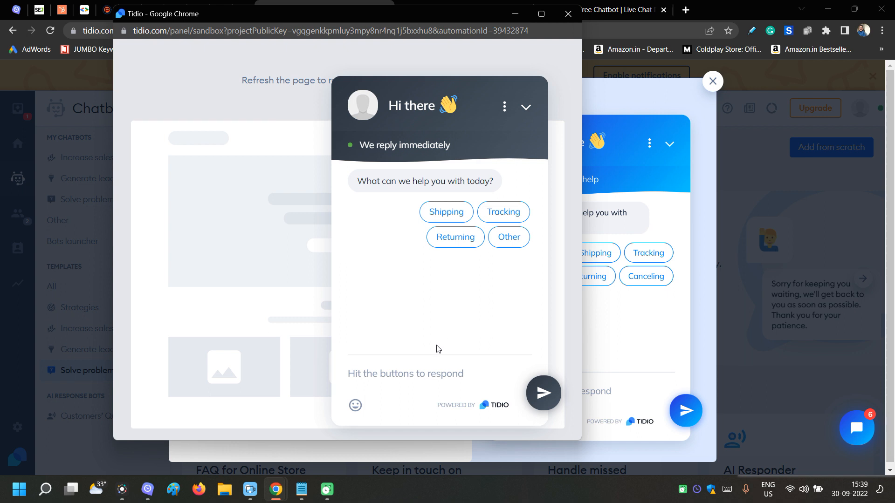
left_click(443, 215)
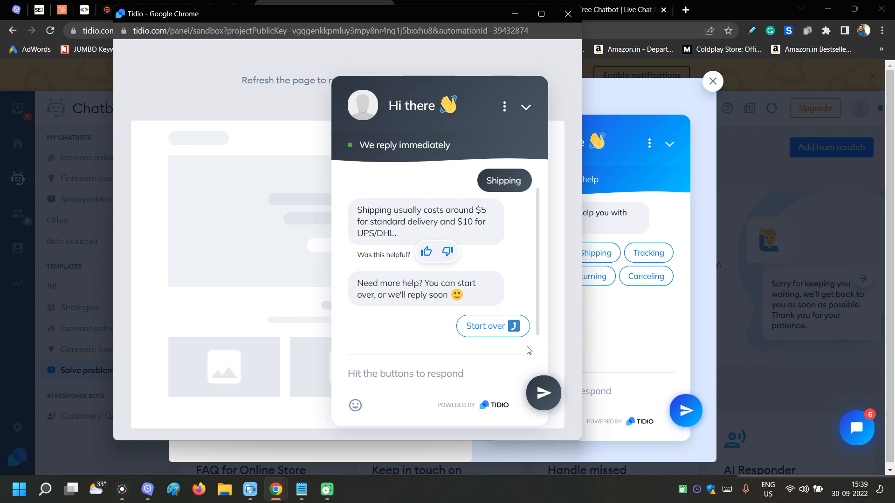
left_click(492, 328)
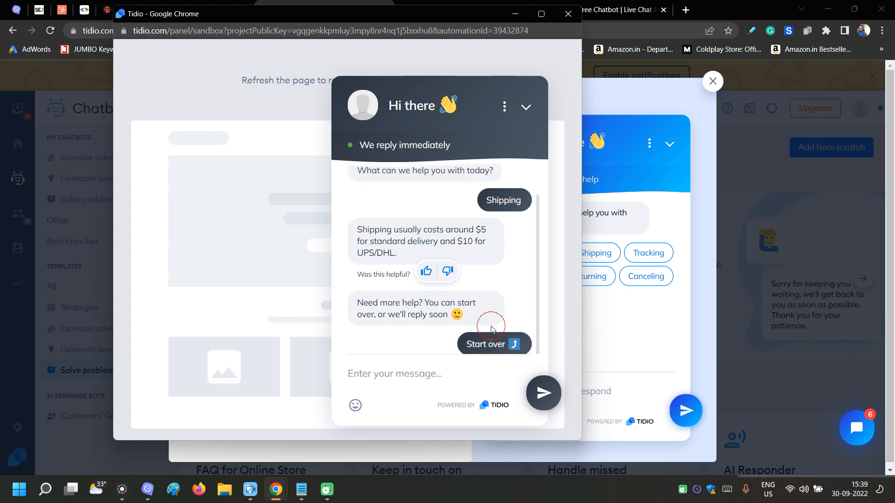
left_click(509, 326)
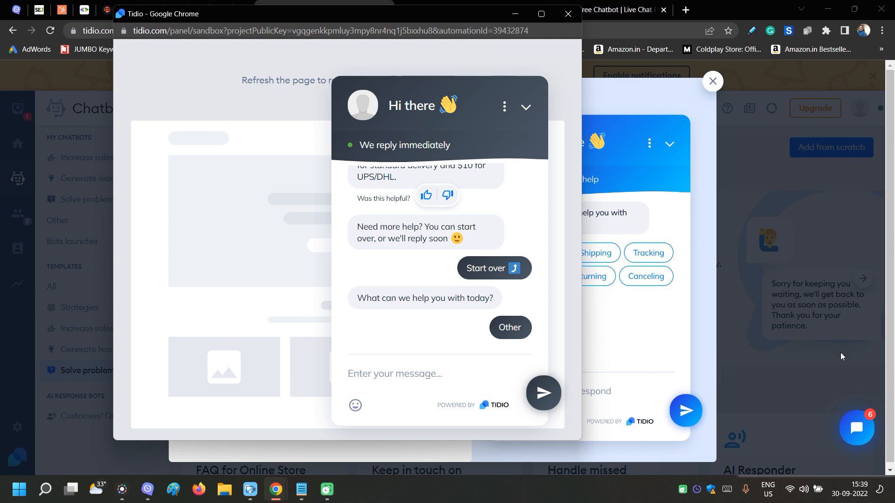
left_click(568, 14)
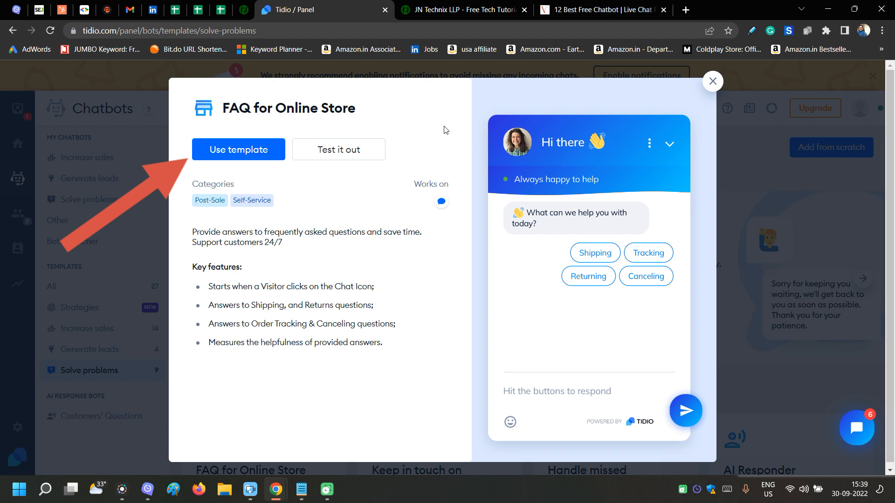
Create a chatbot from the FAQ for Online Store template and bring its whole flow into view in the editor
left_click(268, 150)
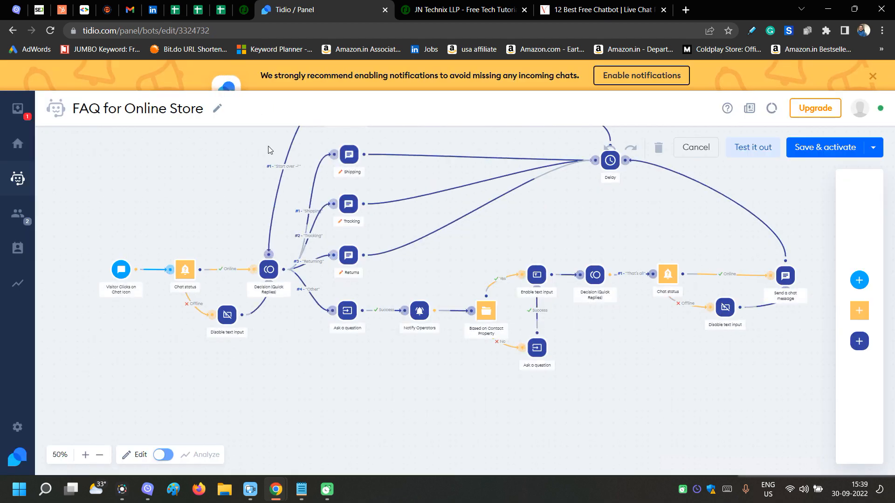
left_click_drag(606, 228, 598, 290)
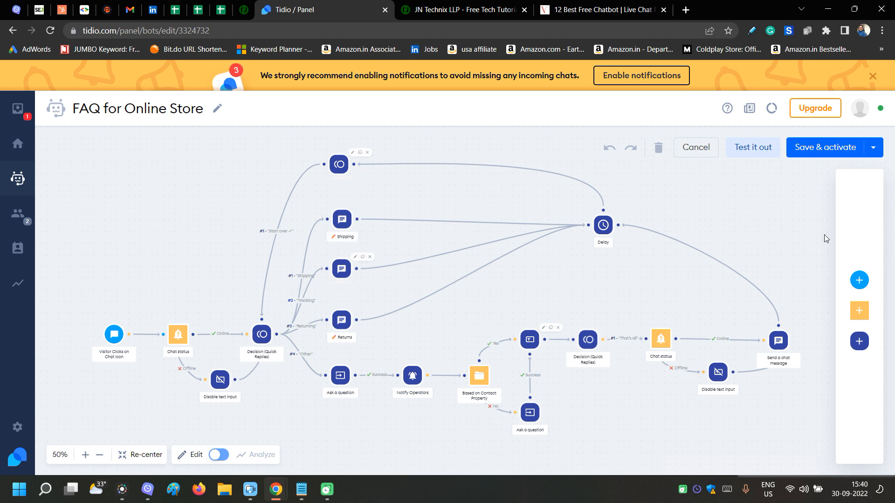
mouse_move(853, 285)
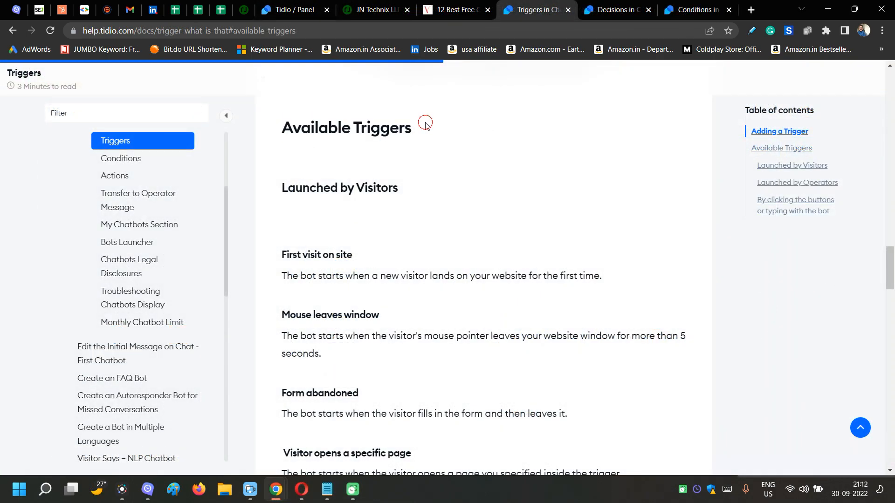
Read through the available triggers in the Triggers help article, from visitor-launched and operator-launched to bot-button triggers
scroll(533, 178, "down", 5)
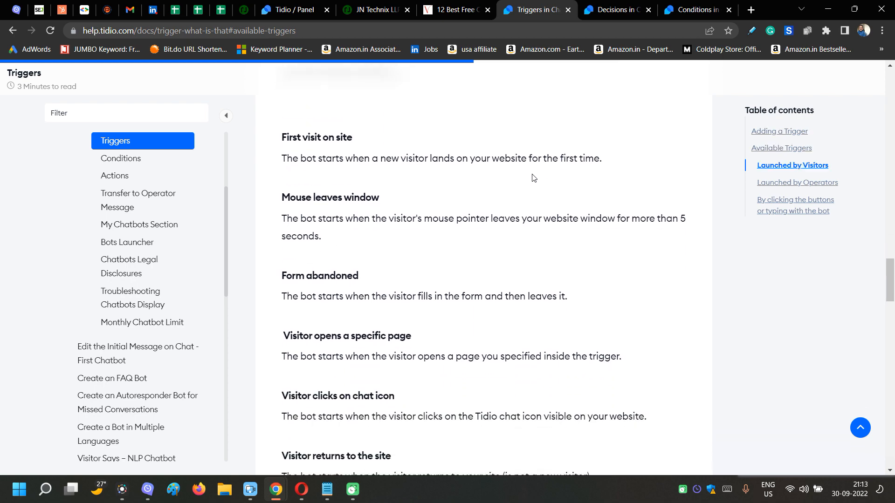
scroll(533, 174, "down", 11)
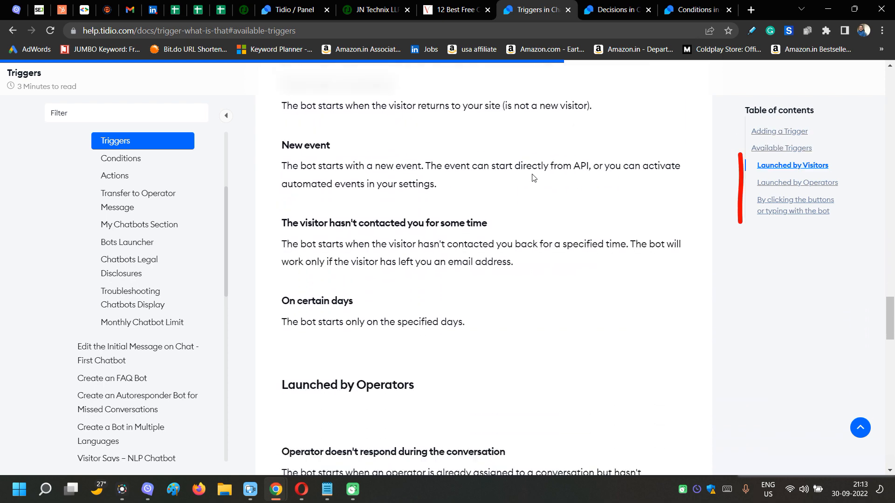
scroll(532, 178, "down", 6)
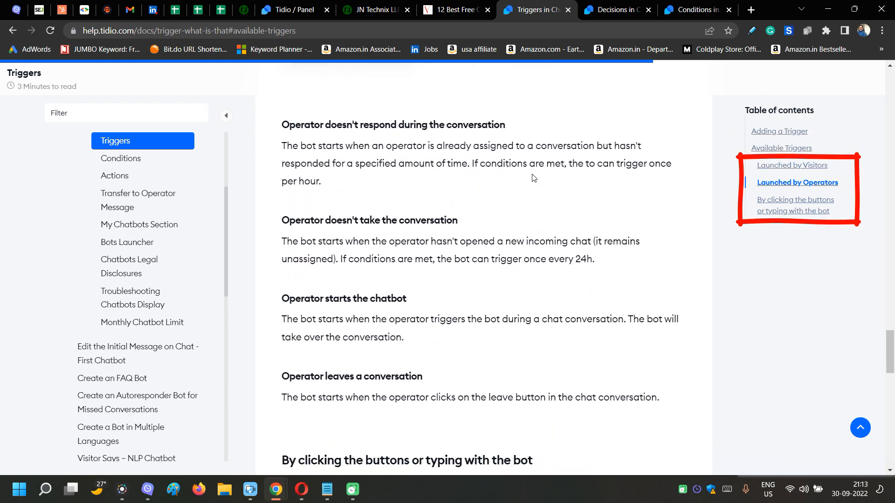
scroll(533, 177, "down", 5)
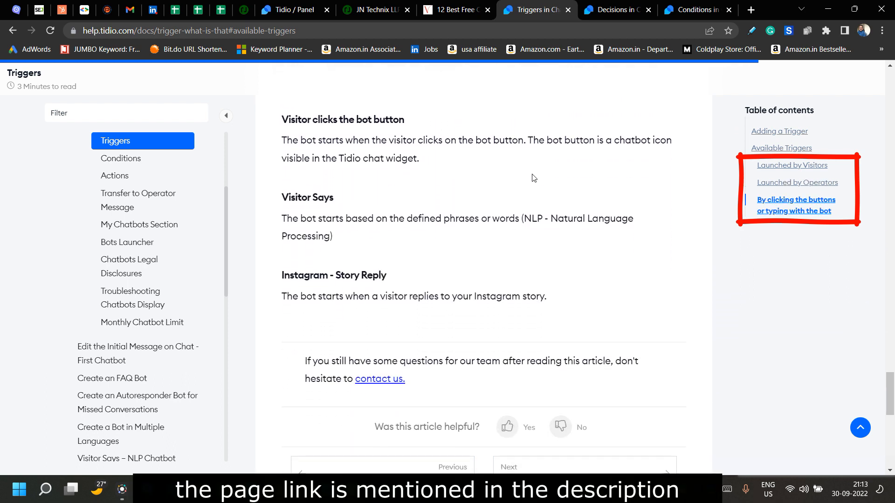
scroll(534, 178, "up", 1)
Switch to the Actions help article and examine the decision and chat message actions
left_click(608, 5)
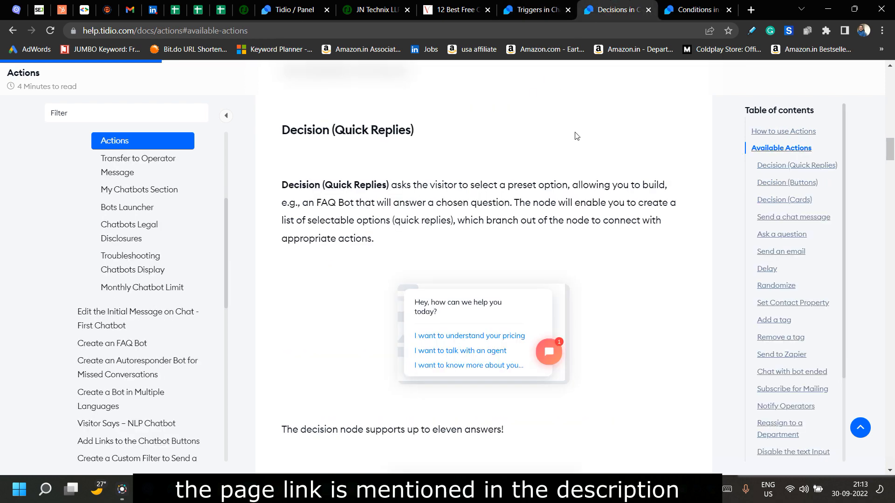
scroll(575, 135, "down", 2)
scroll(575, 135, "down", 3)
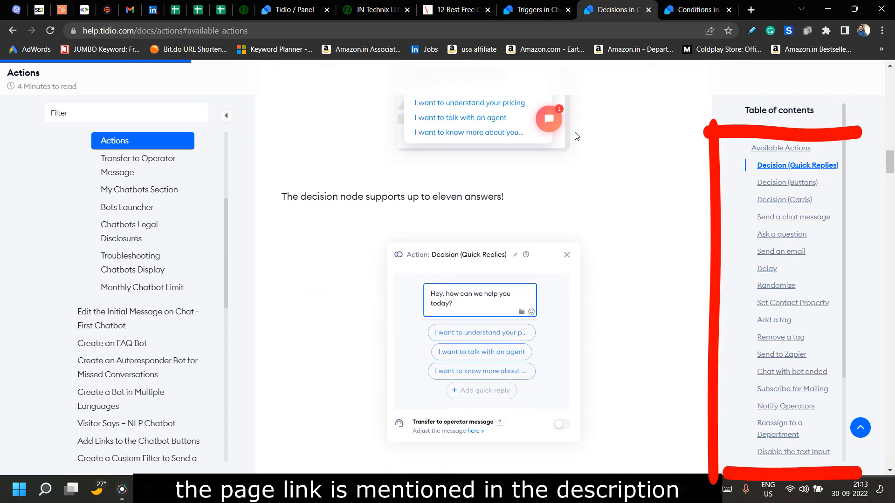
scroll(575, 135, "down", 2)
scroll(575, 136, "down", 4)
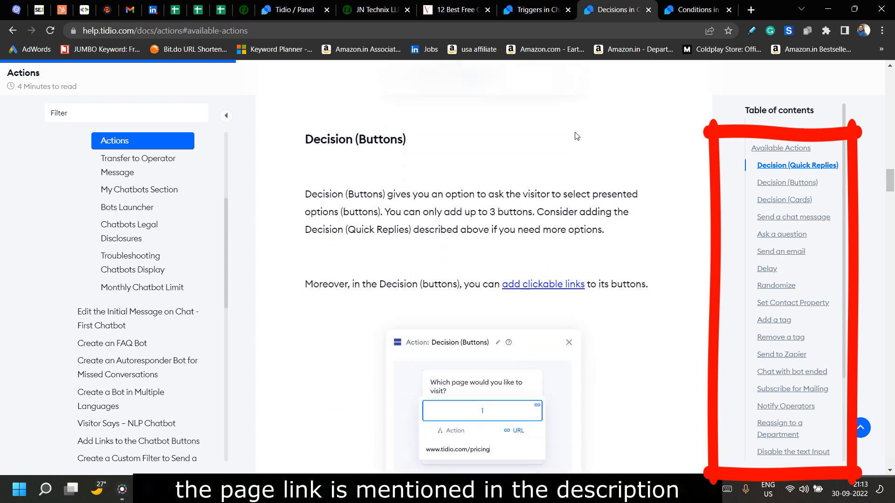
scroll(576, 135, "down", 6)
scroll(576, 135, "down", 1)
scroll(576, 136, "down", 2)
scroll(576, 136, "down", 12)
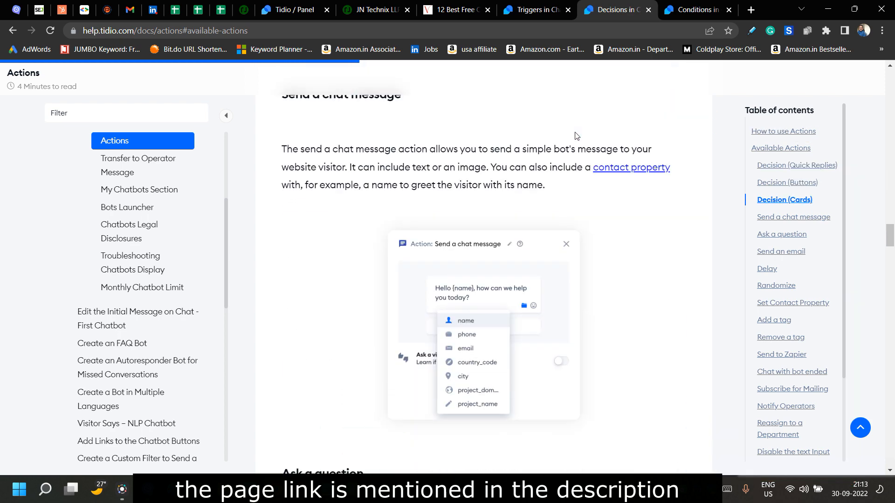
scroll(804, 256, "down", 4)
scroll(798, 264, "up", 5)
Switch to the Conditions help article and examine the available conditions, from Based on Contact Property through the Browser condition
left_click(702, 6)
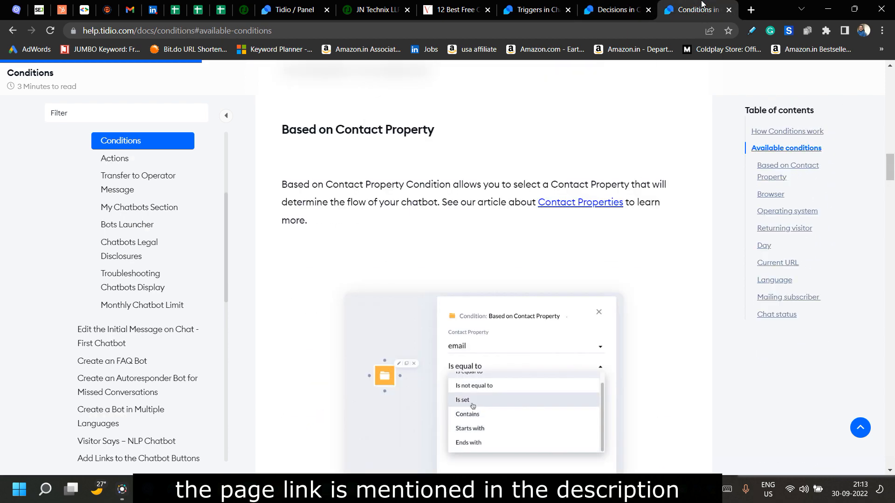
scroll(639, 148, "down", 4)
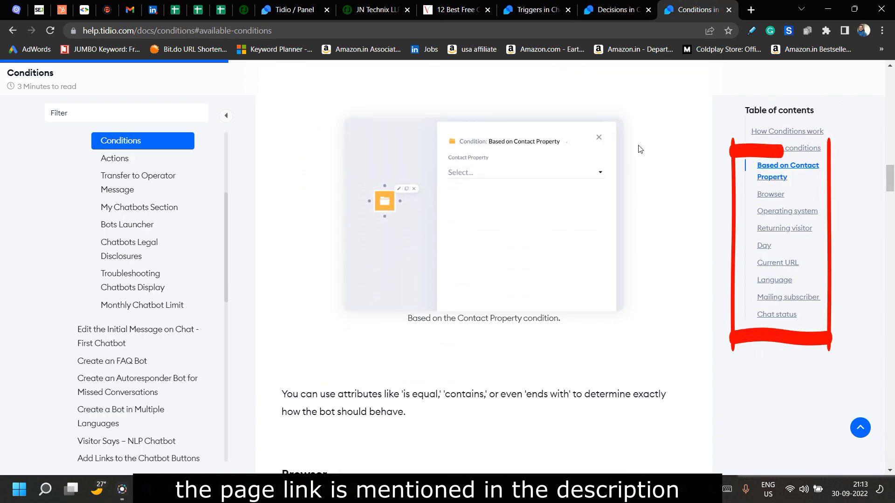
scroll(713, 191, "down", 2)
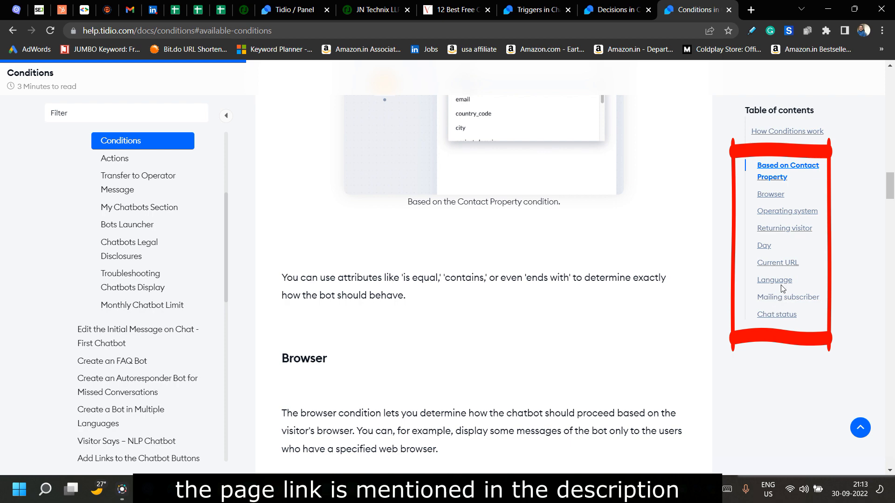
scroll(764, 270, "down", 5)
left_click(758, 280)
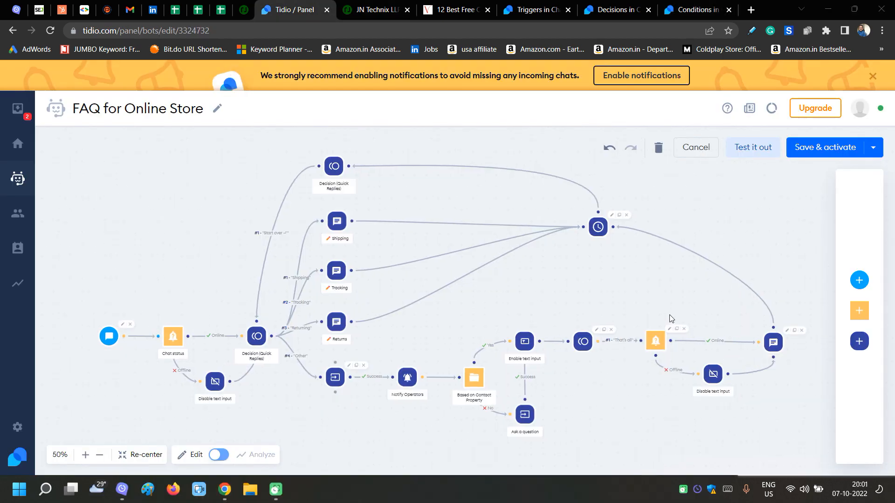
Test the FAQ for Online Store bot in a sandbox placed side by side with the flow editor, and open its chat widget
left_click_drag(624, 293, 564, 278)
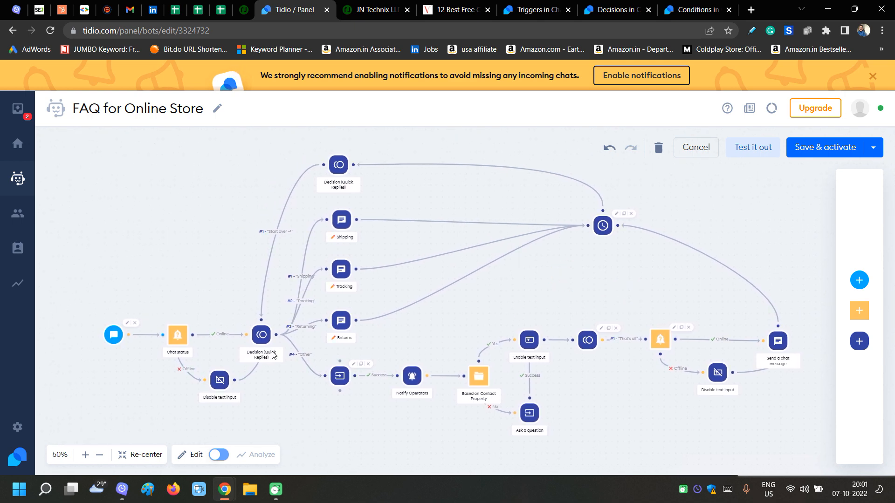
left_click(761, 148)
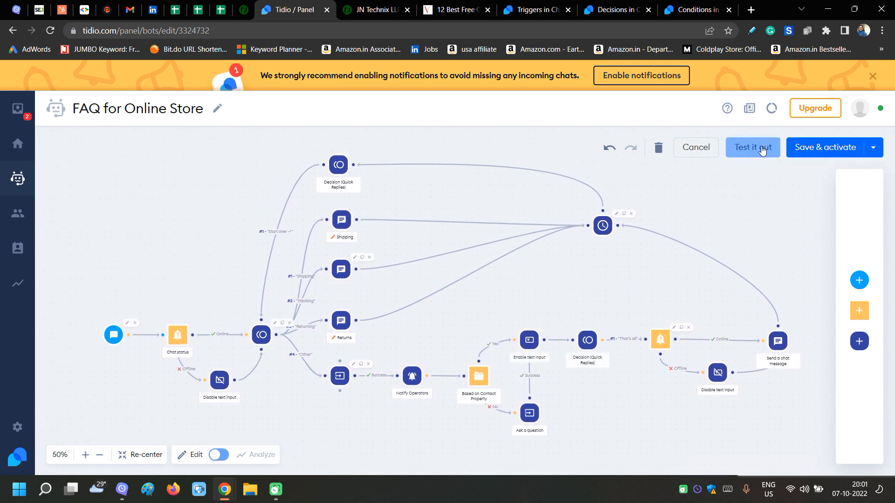
left_click_drag(165, 6, 894, 114)
left_click(247, 150)
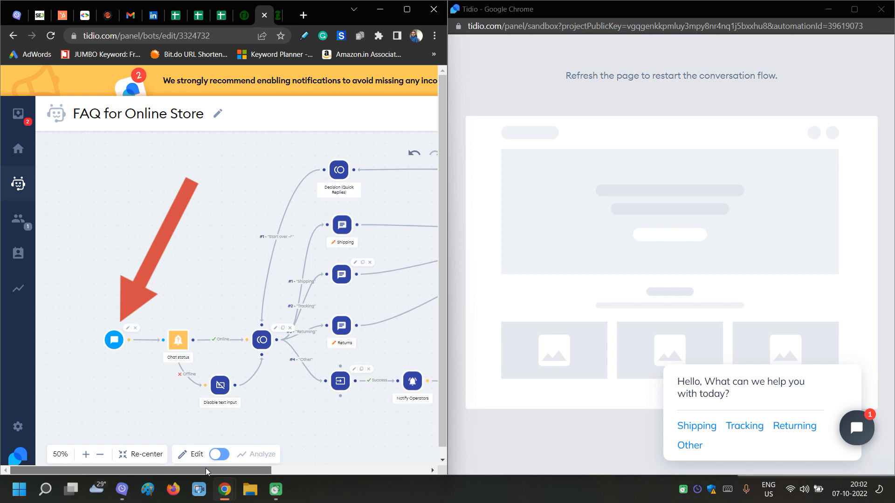
mouse_move(206, 468)
left_mouse_down()
mouse_move(249, 469)
mouse_move(188, 471)
left_mouse_up()
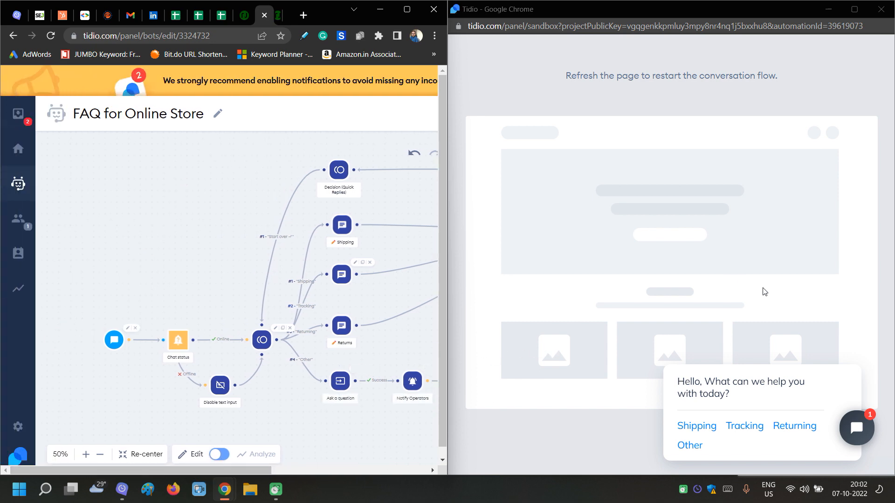
left_click(856, 428)
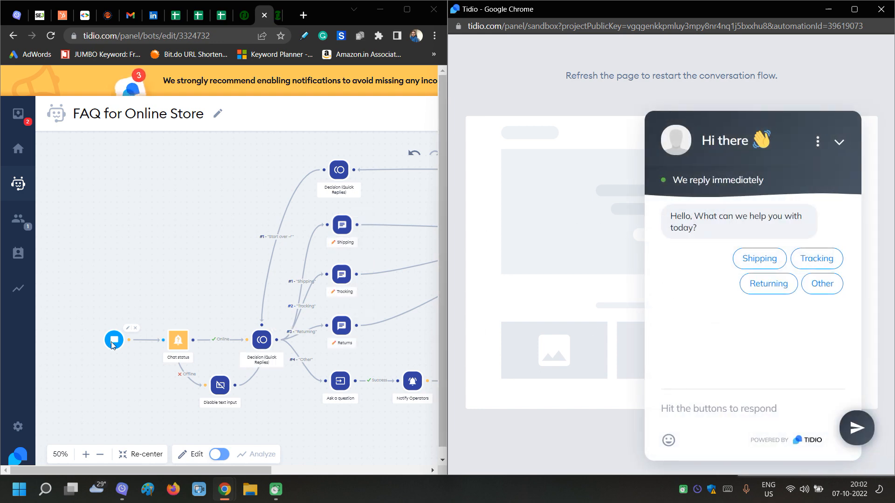
In the Decision (Quick Replies) action following Chat status, replace "Hello" with "Sir" in the greeting message
left_click(166, 344)
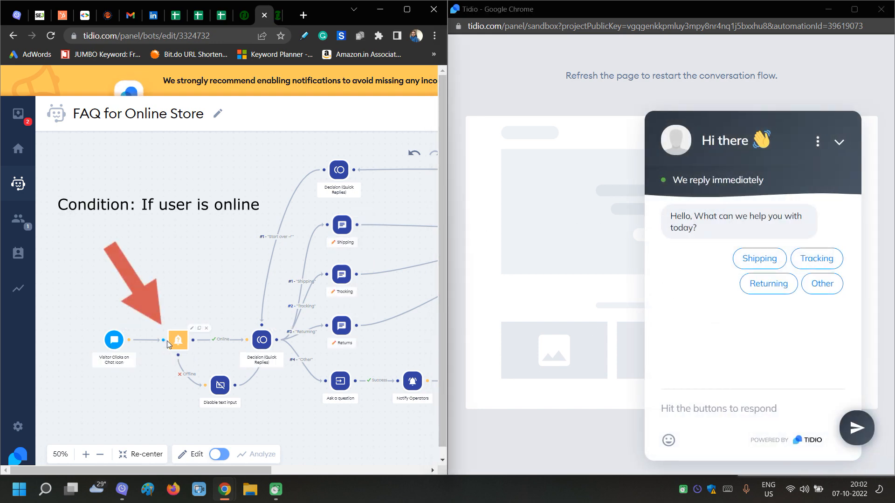
left_click(262, 346)
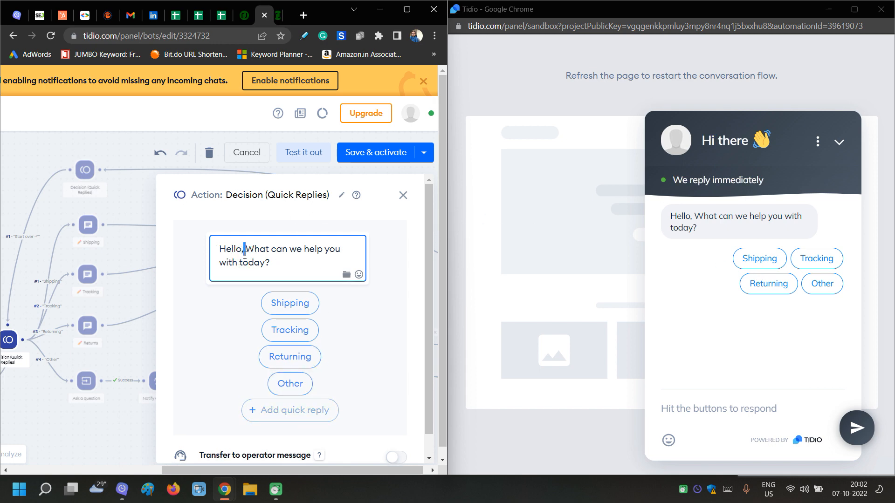
double_click(224, 249)
type("S")
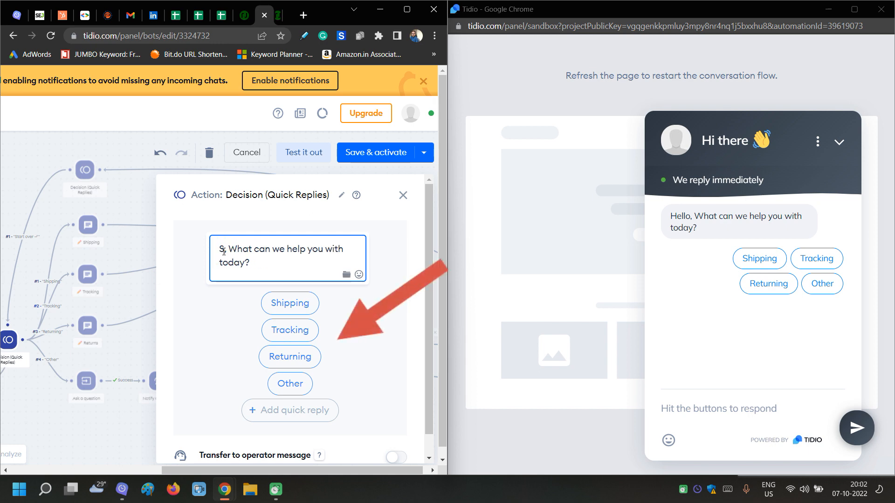
type("ir")
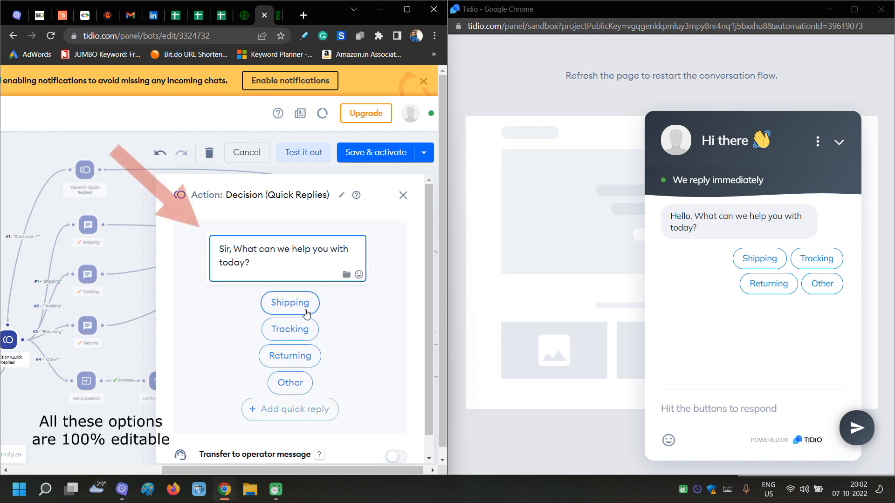
Inspect the editable Shipping, Tracking and Returning quick replies of the greeting decision, and close its settings
left_click(306, 312)
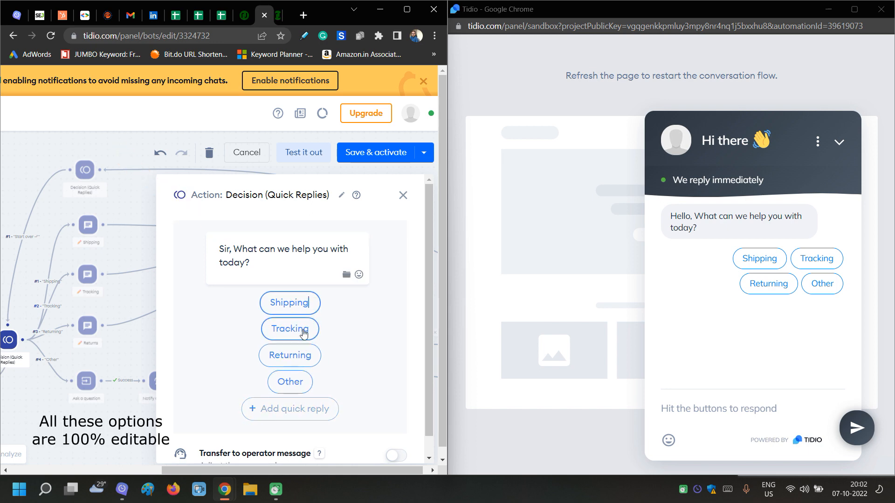
left_click(303, 311)
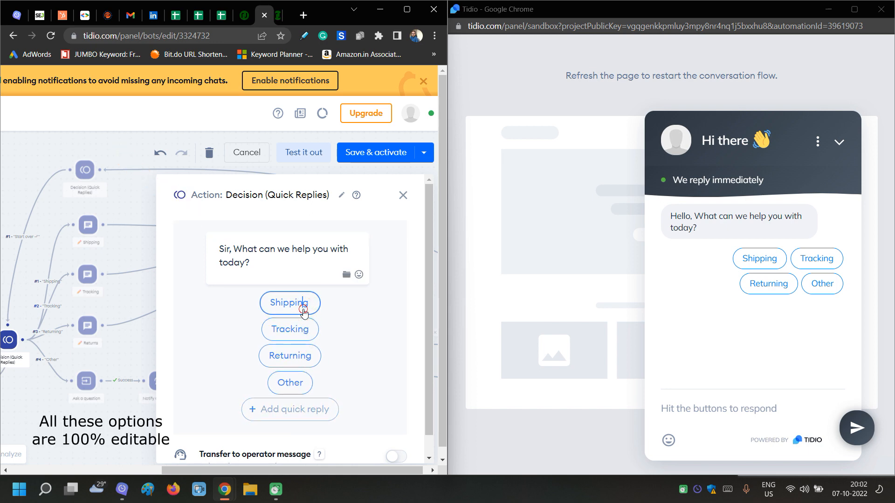
double_click(303, 334)
double_click(294, 362)
left_click(363, 319)
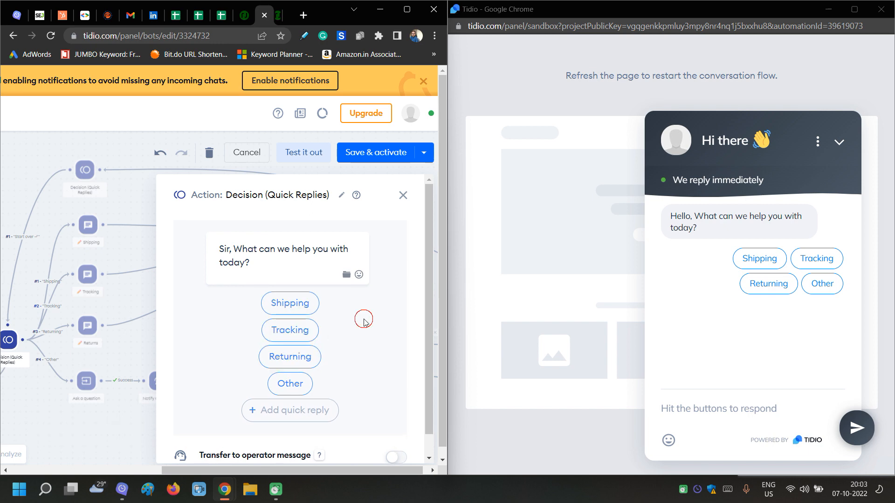
left_click(403, 196)
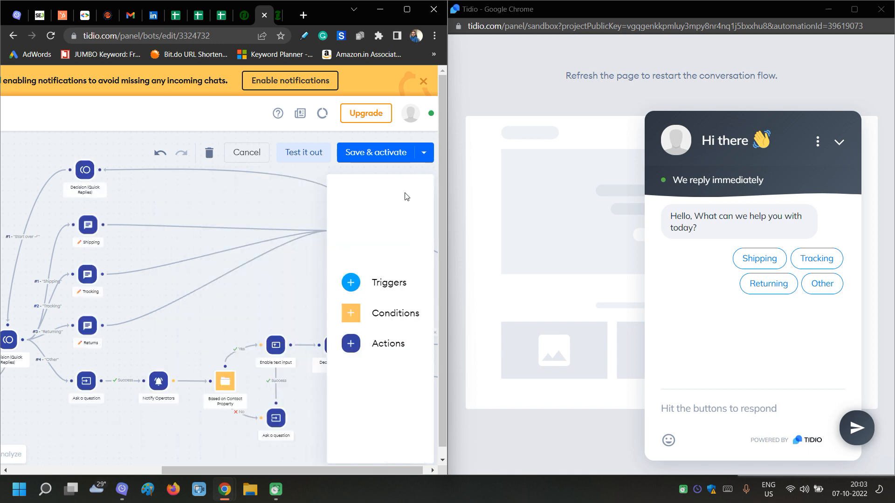
Review the Shipping message action against the Shipping reply in the sandbox chat, and close its settings
left_click_drag(120, 435, 287, 438)
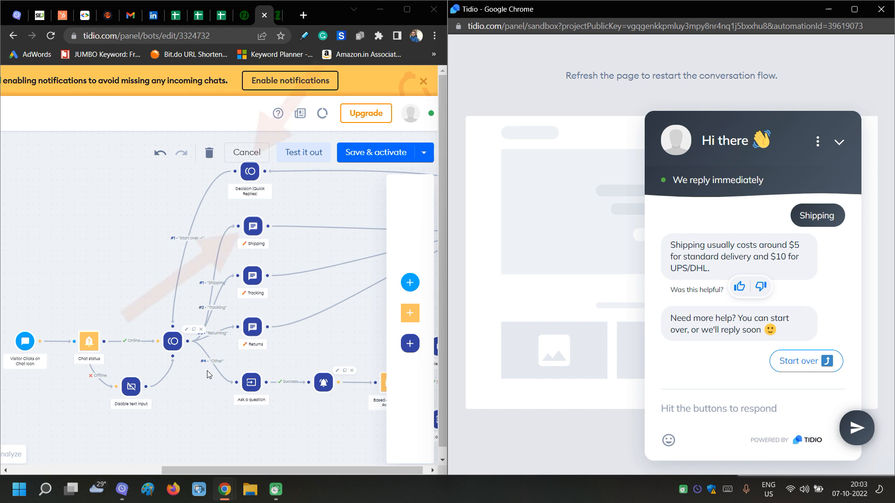
left_click(259, 233)
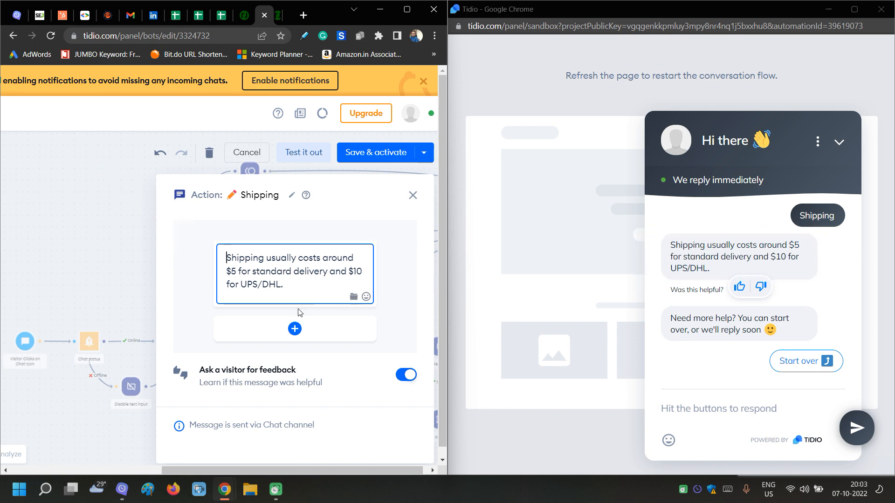
left_click(411, 198)
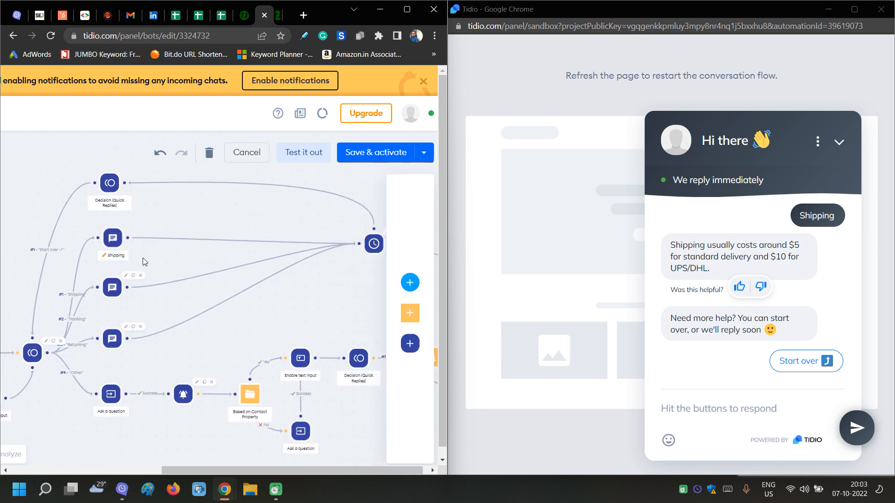
Follow the flow from the Shipping message through the Delay, then inspect and close the decision containing the Start over quick reply
left_click_drag(140, 258, 85, 255)
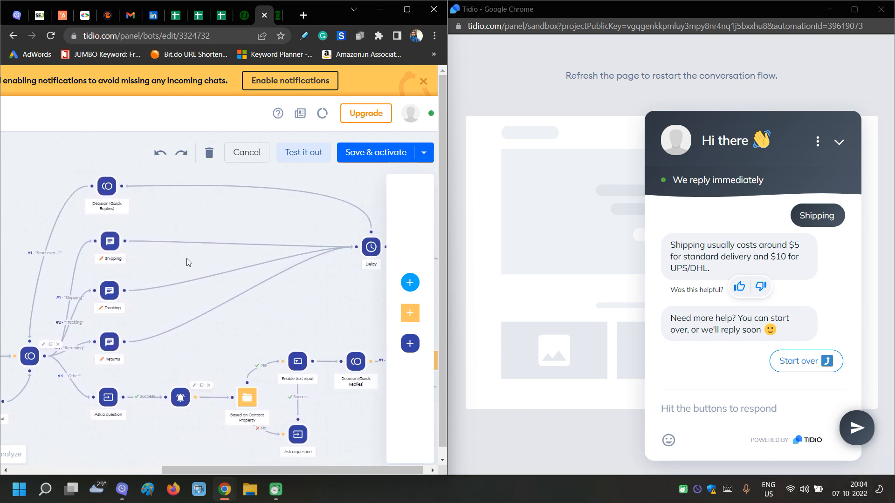
mouse_move(417, 260)
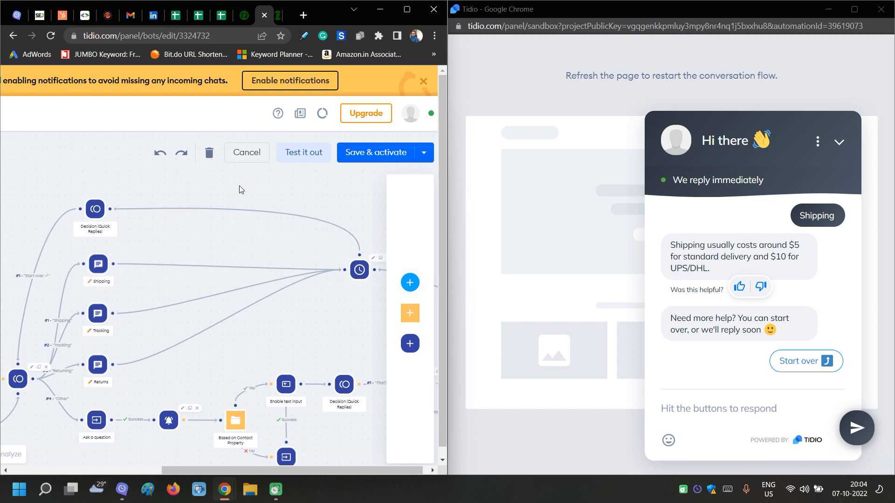
left_click(106, 211)
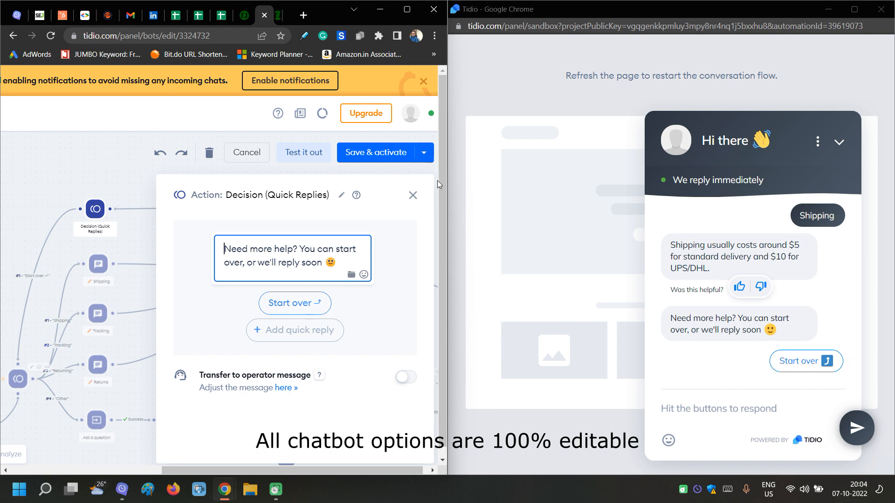
left_click(414, 197)
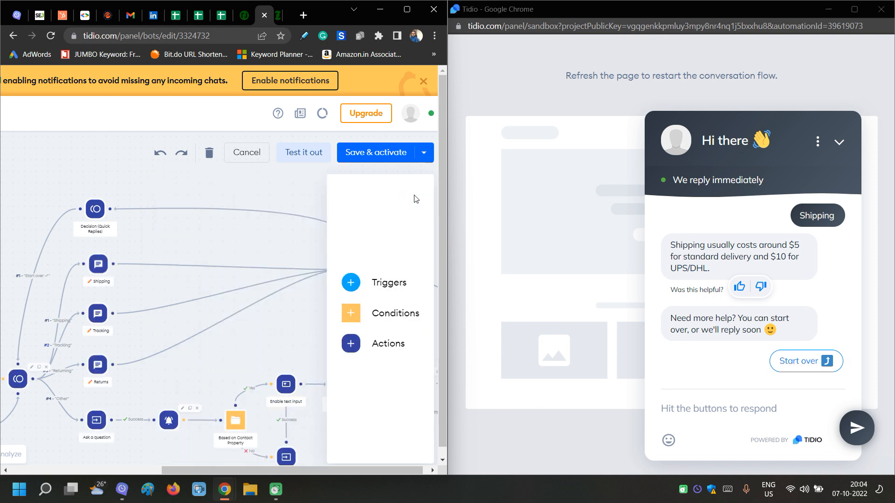
Choose Start over in the sandbox chat and reopen the greeting's Decision (Quick Replies) action that it leads back to
left_click(788, 361)
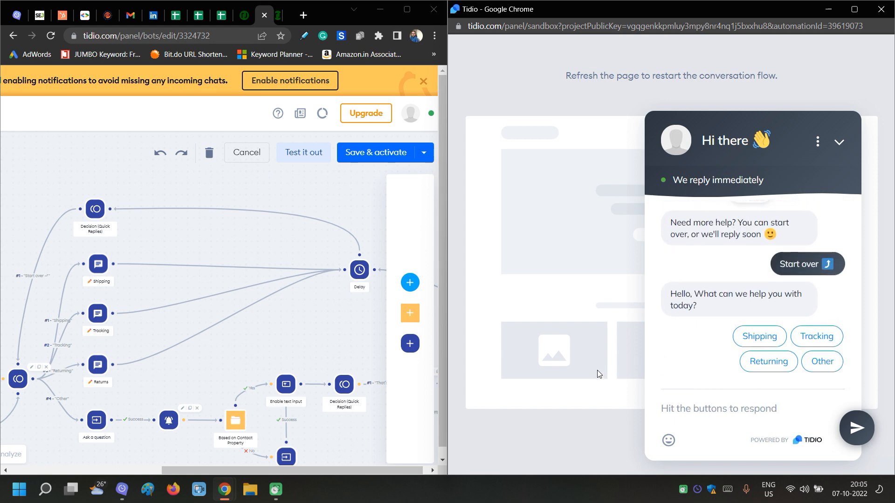
left_click_drag(136, 228, 233, 197)
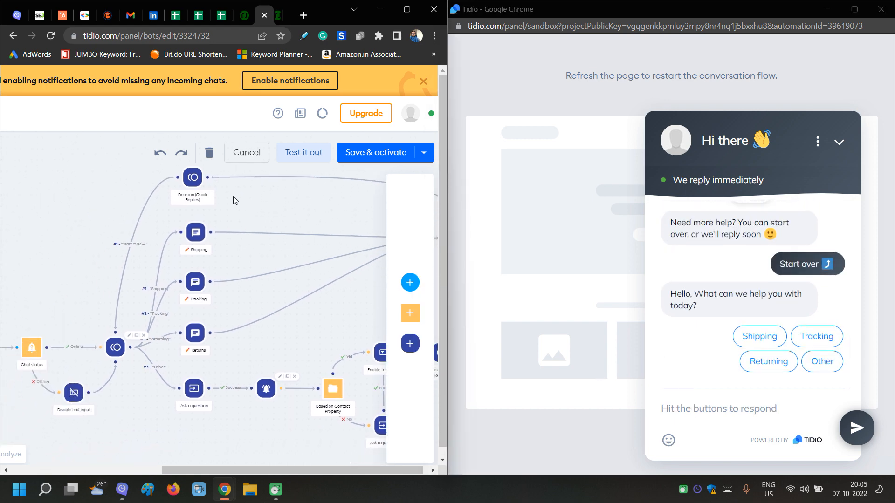
left_click(112, 347)
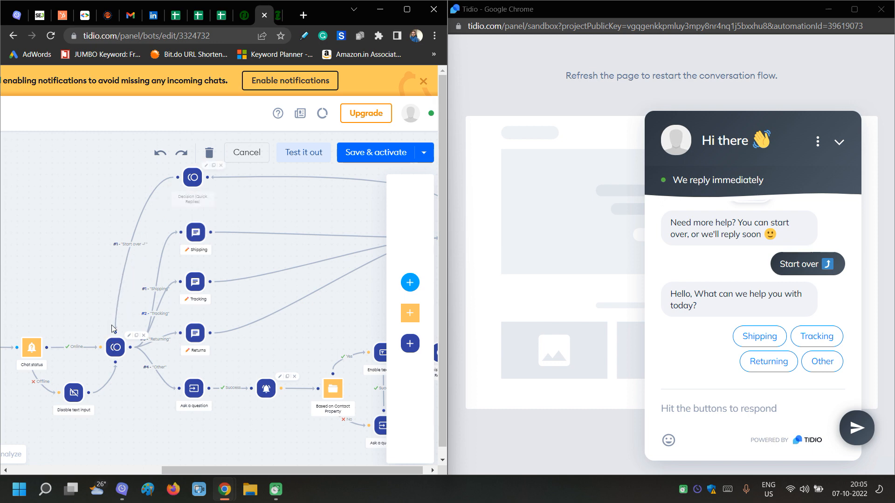
left_click(115, 347)
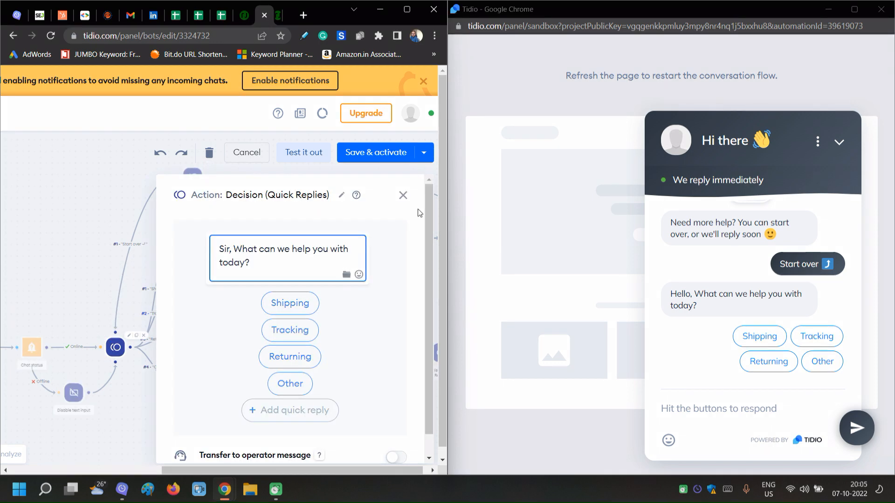